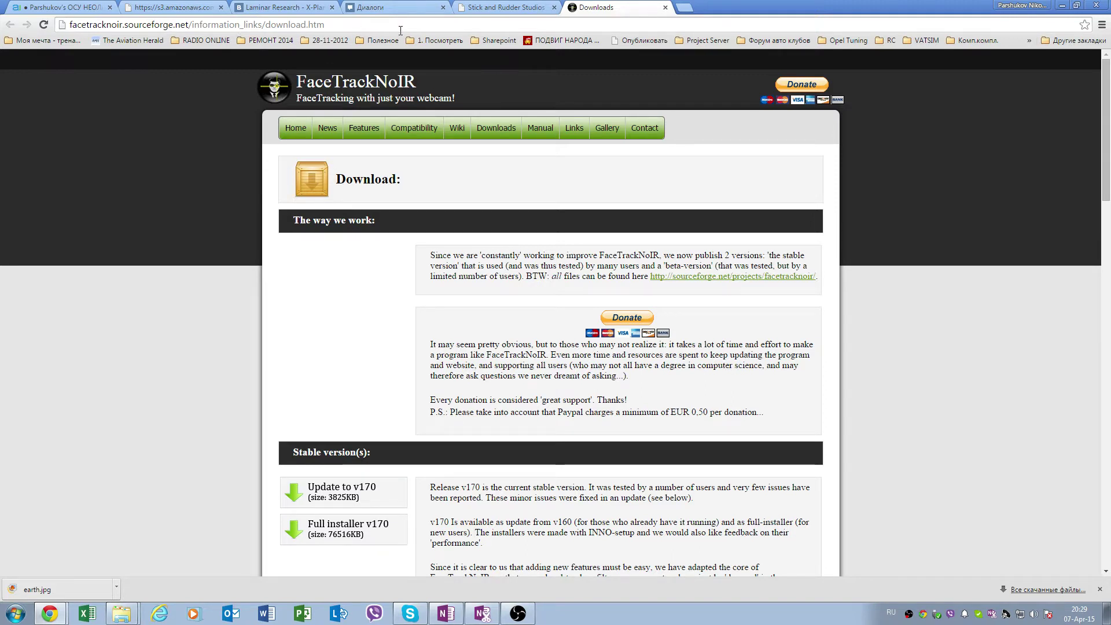
# - Review the stable version downloads on the FaceTrackNoIR download page and clear the browser off the desktop
pyautogui.click(503, 133)
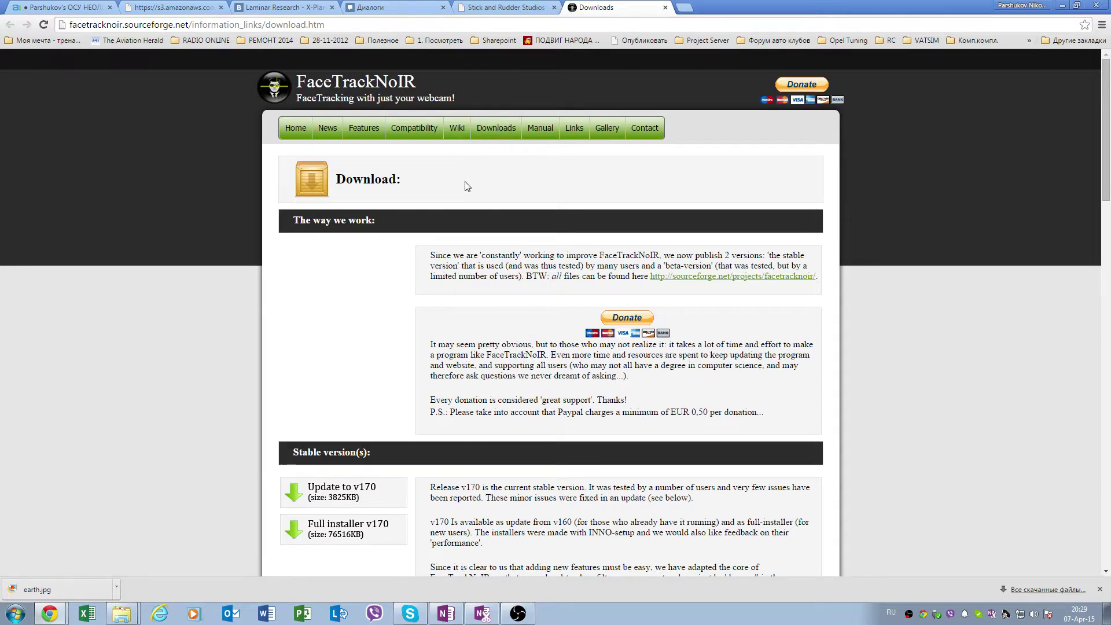
pyautogui.scroll(-4, 478, 236)
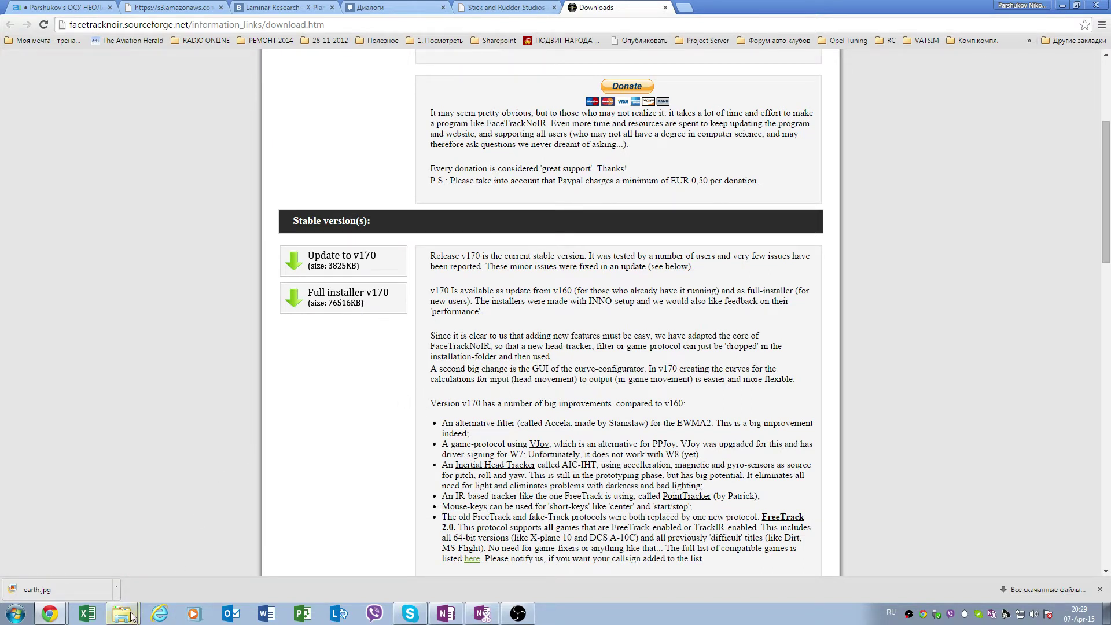
pyautogui.click(1062, 7)
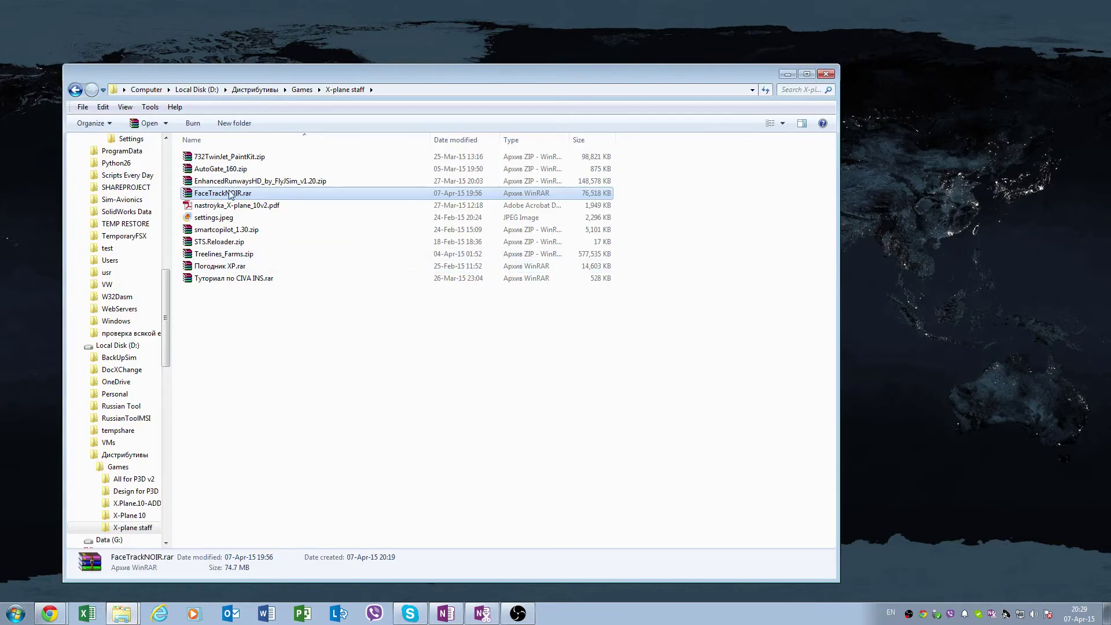
# - Open the FaceTrackNOIR.rar archive from the X-plane staff folder and check its installer and xplane.ini file
pyautogui.doubleClick(230, 195)
pyautogui.moveTo(812, 84); pyautogui.dragTo(366, 57)
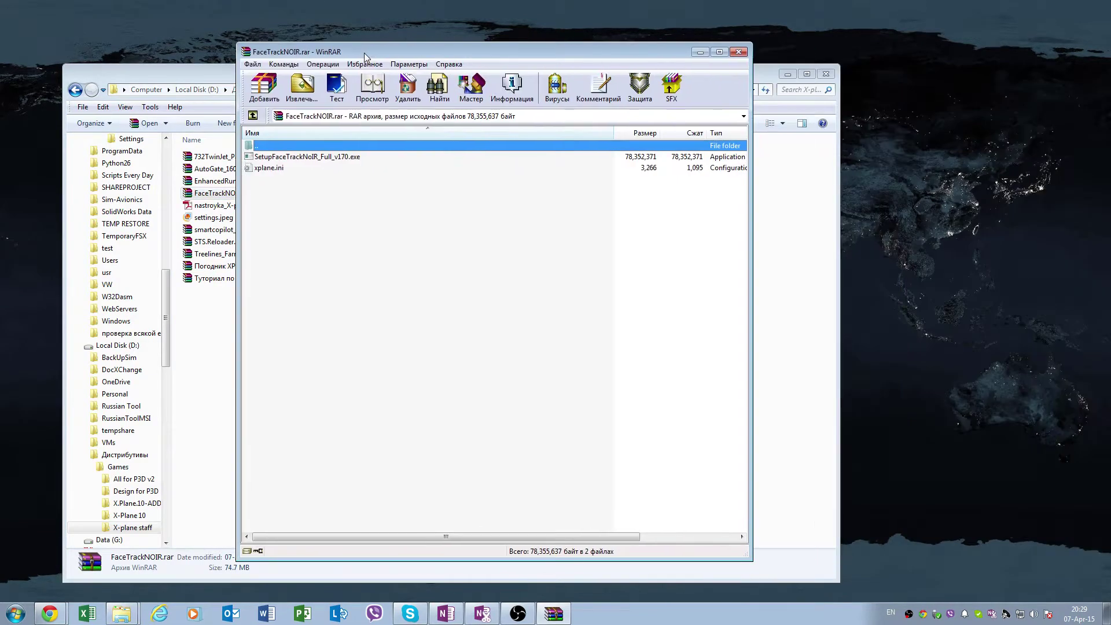
pyautogui.click(304, 159)
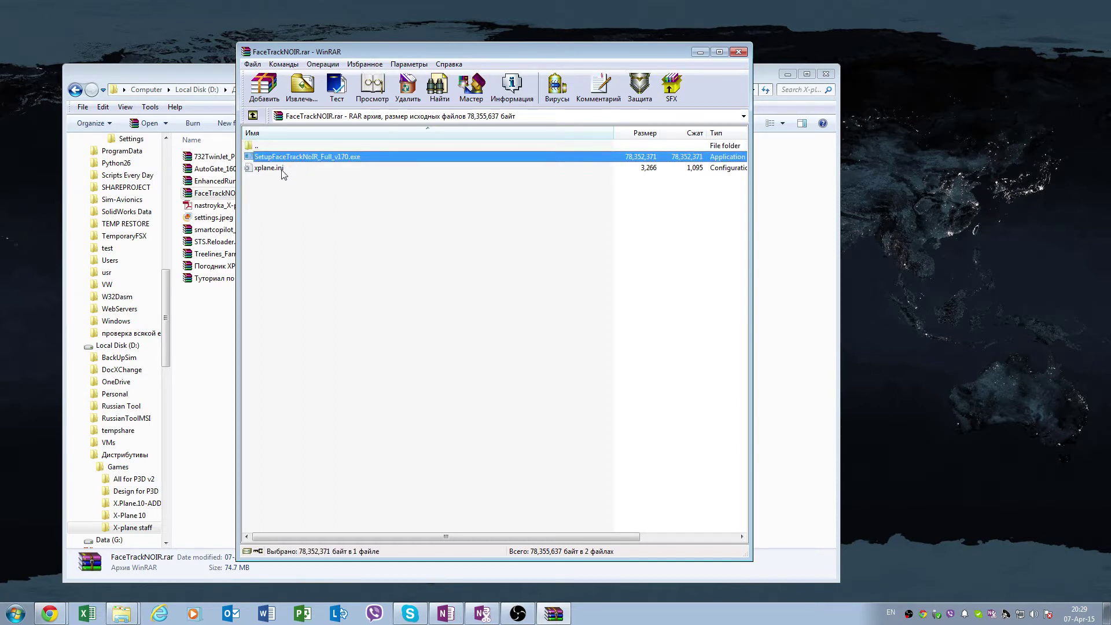
pyautogui.click(283, 169)
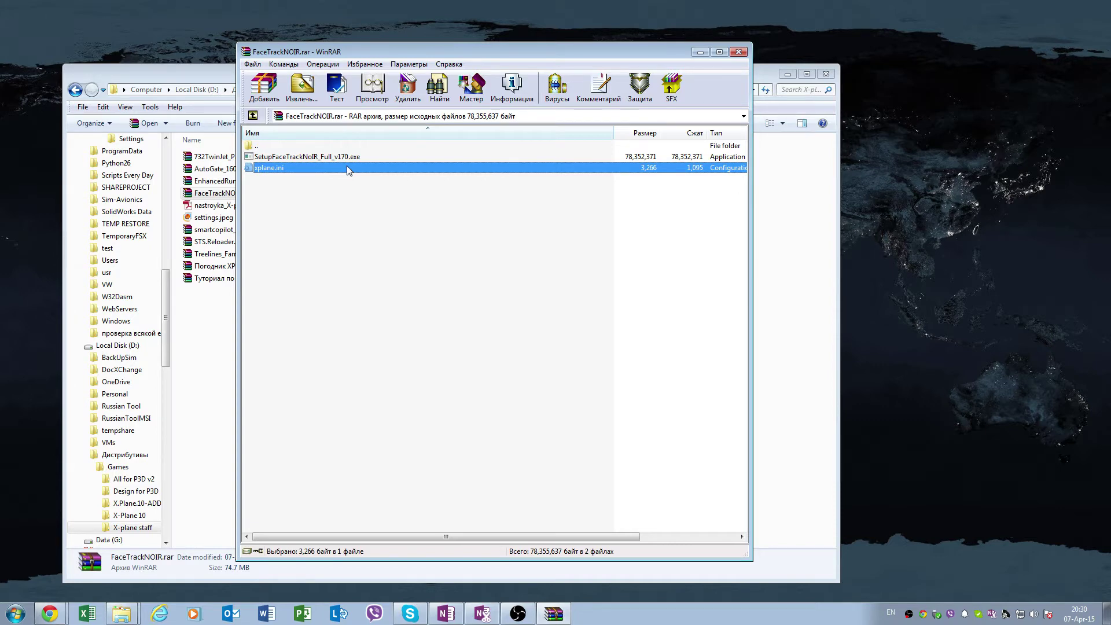
# - Run SetupFaceTrackNoIR_Full_v170.exe from the archive, accept the license, and confirm installing into the existing default FaceTrackNoIR folder
pyautogui.click(313, 158)
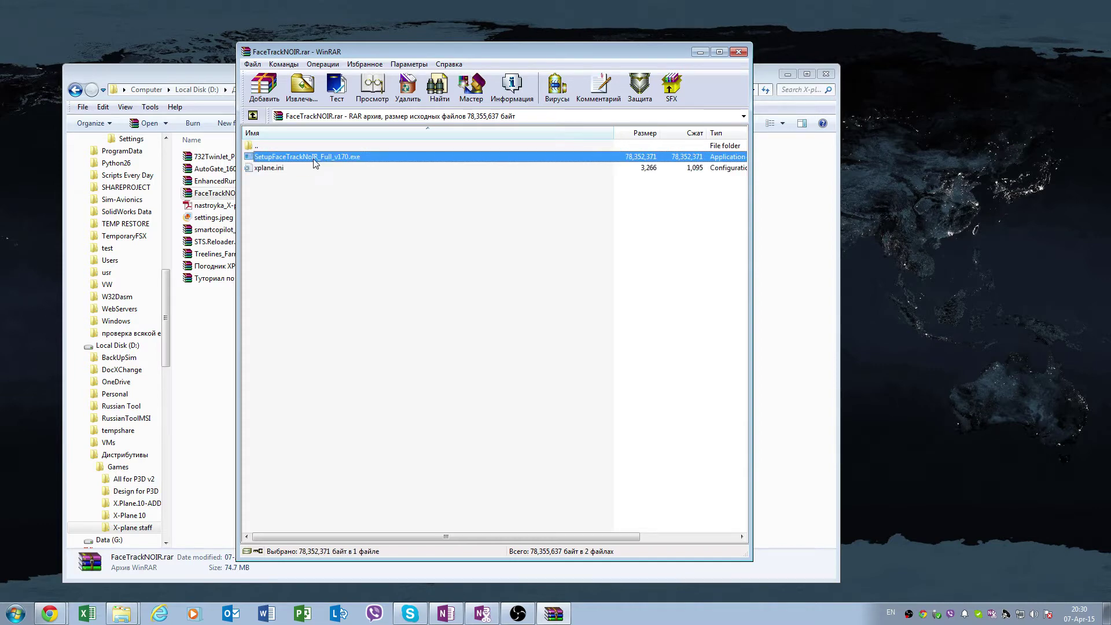
pyautogui.click(314, 162)
pyautogui.press('Return')
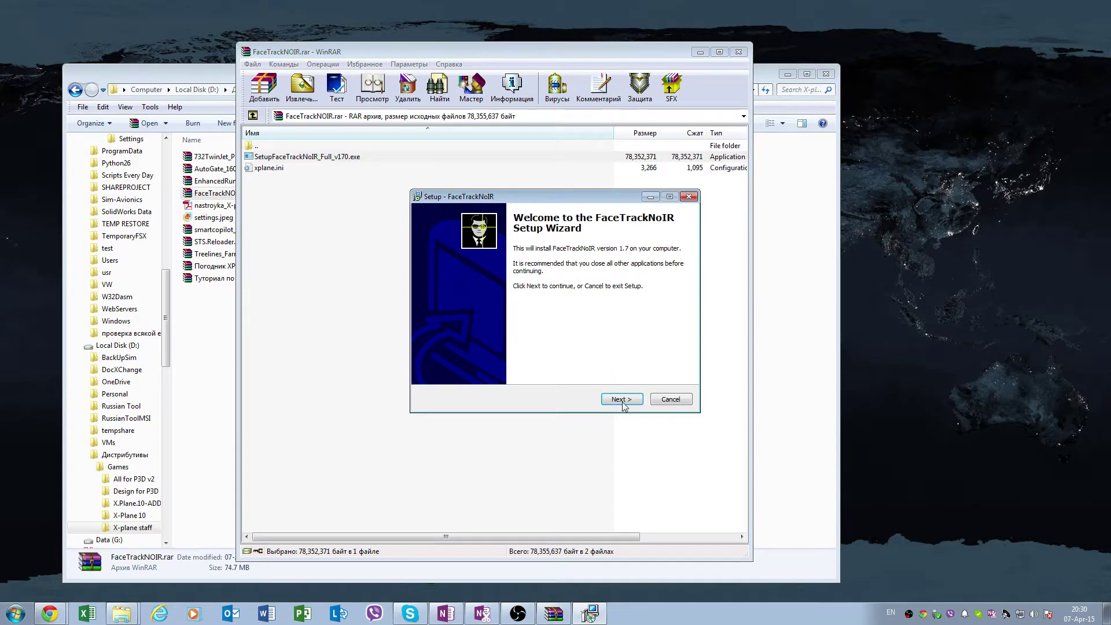
pyautogui.click(622, 399)
pyautogui.click(504, 364)
pyautogui.click(622, 399)
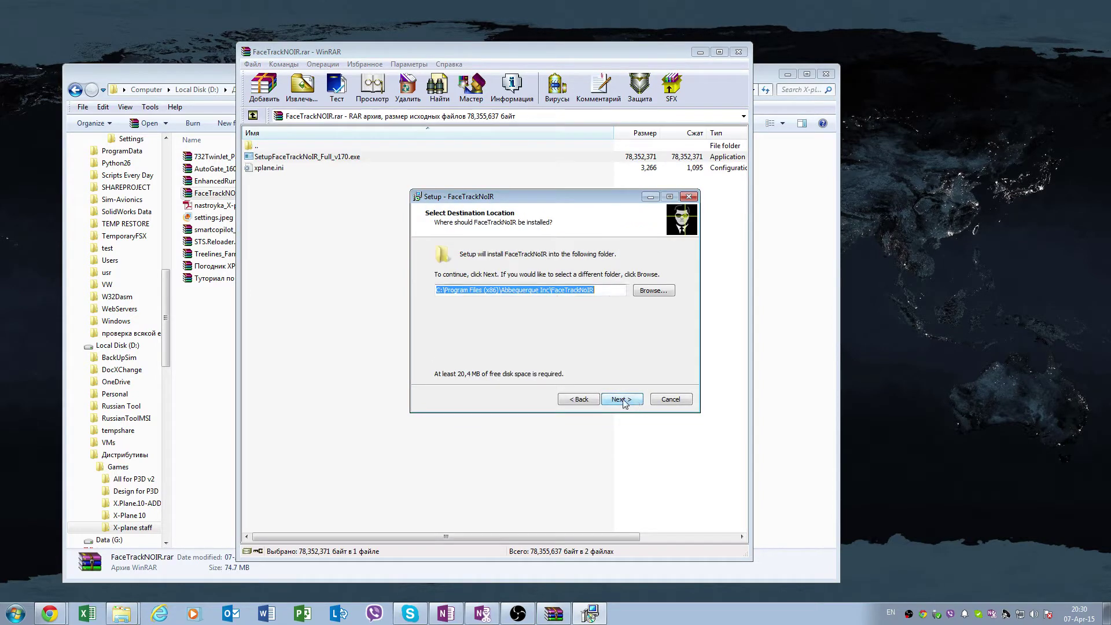
pyautogui.click(622, 399)
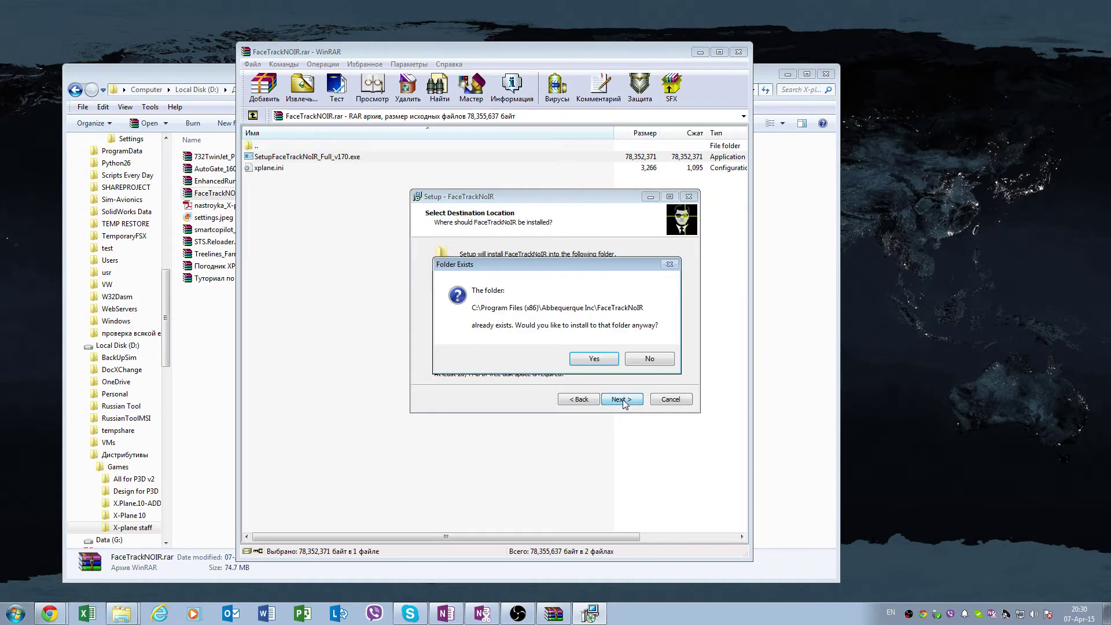
pyautogui.click(602, 361)
# - Choose "Install all objects" as the component set and start the FaceTrackNoIR installation
pyautogui.scroll(-1, 603, 377)
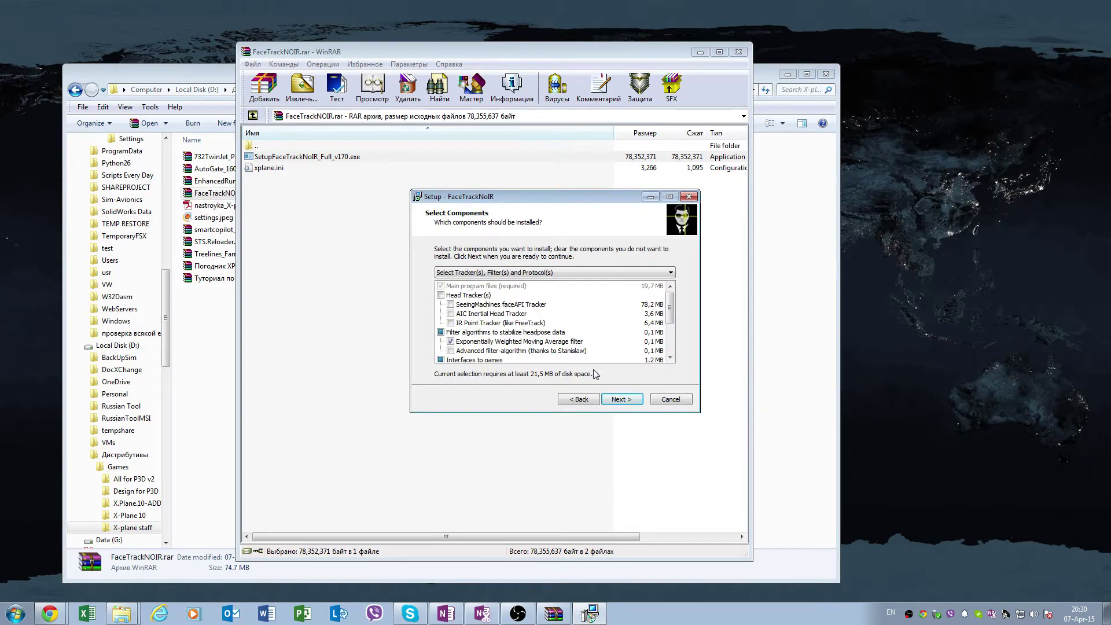
pyautogui.scroll(1, 615, 396)
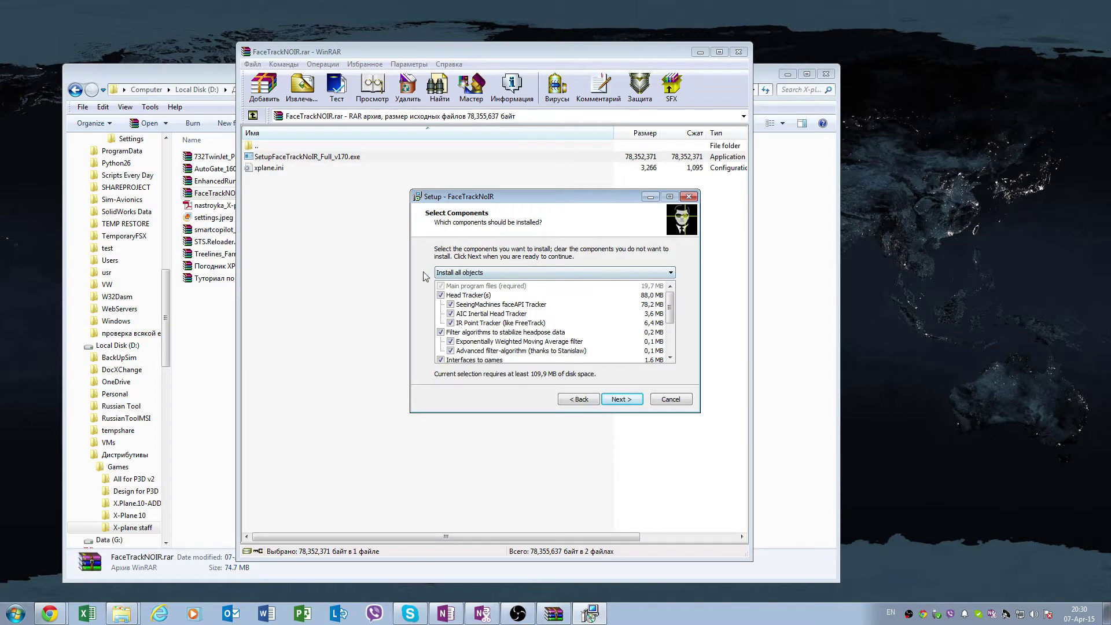
pyautogui.click(621, 401)
pyautogui.click(622, 401)
pyautogui.click(622, 400)
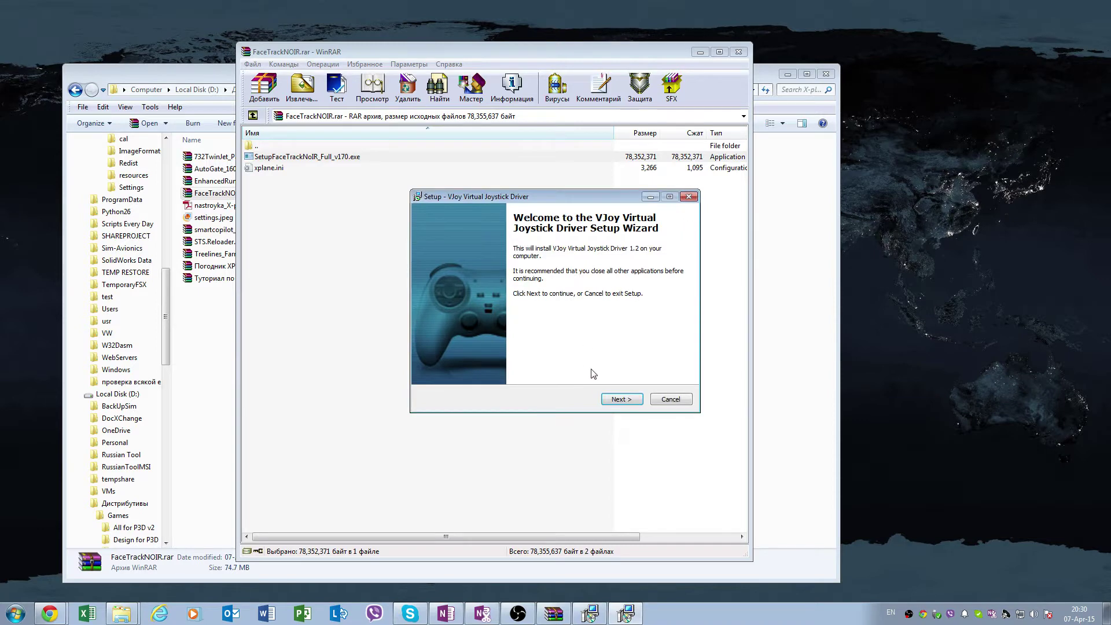
# - Accept the license for the VJoy Virtual Joystick Driver and install it into its default folder
pyautogui.click(614, 399)
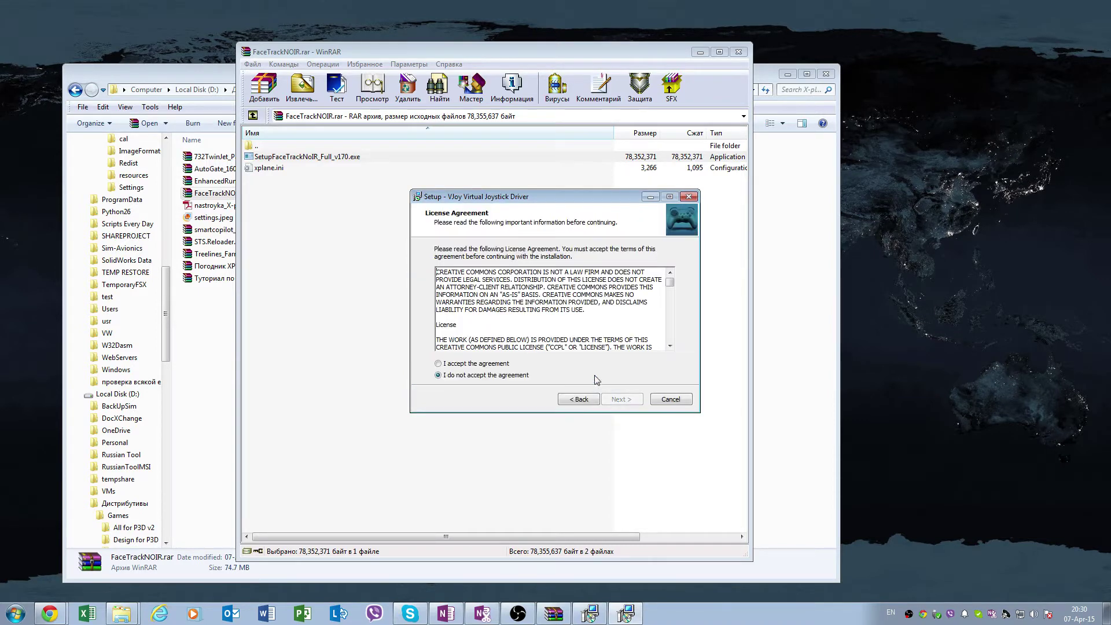
pyautogui.click(501, 365)
pyautogui.click(636, 400)
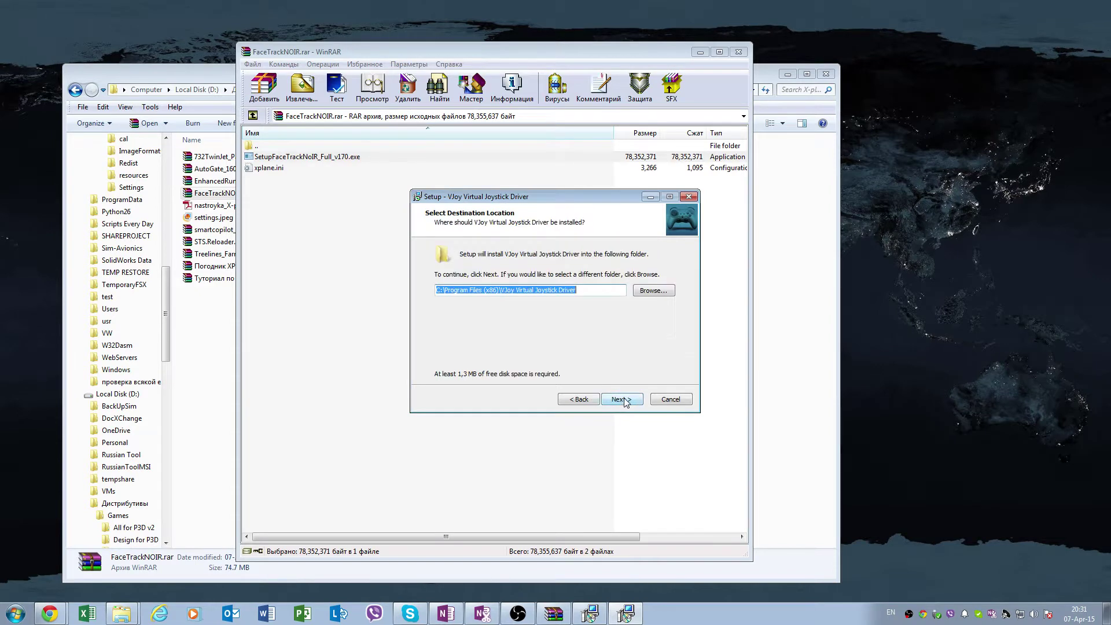
pyautogui.click(632, 400)
pyautogui.click(629, 401)
pyautogui.click(626, 402)
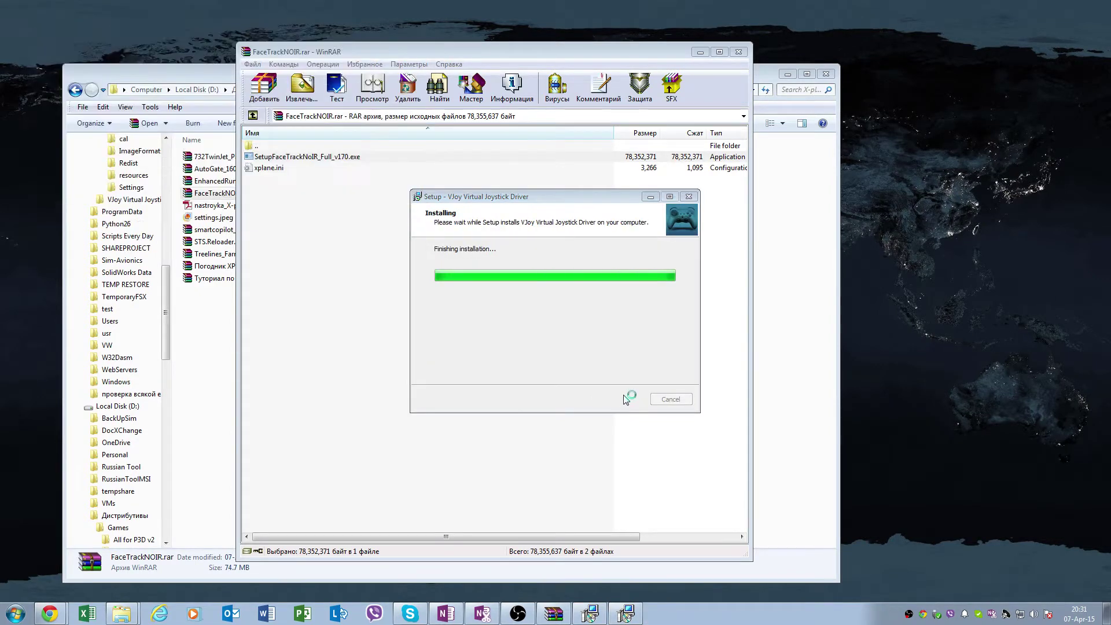
# - Finish the VJoy and FaceTrackNoIR setup wizards and close the archive window
pyautogui.click(536, 315)
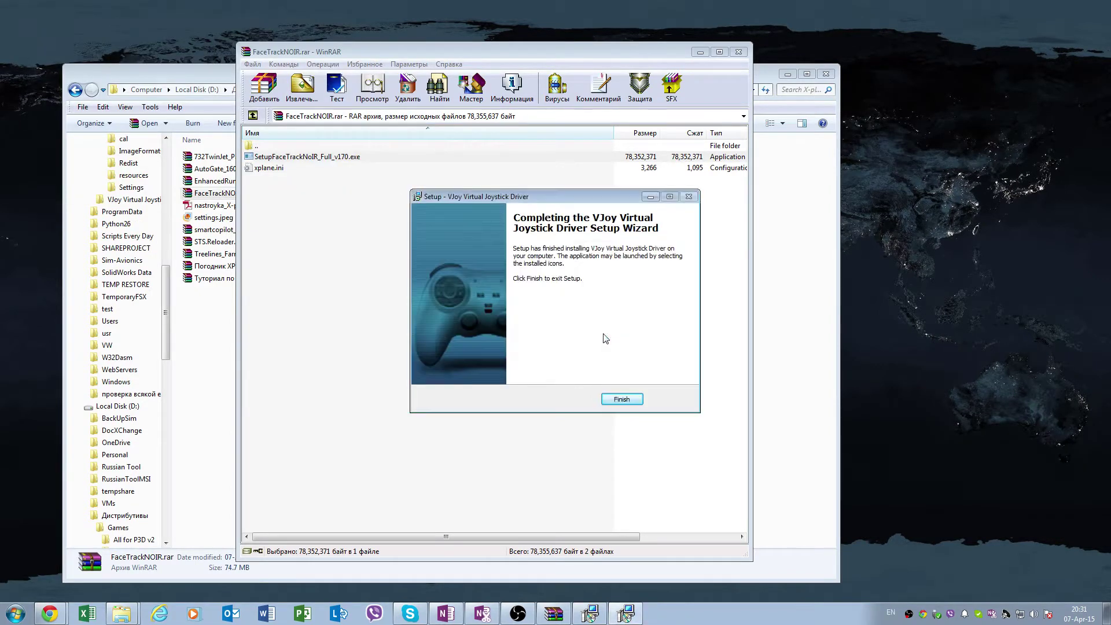
pyautogui.click(622, 400)
pyautogui.click(622, 399)
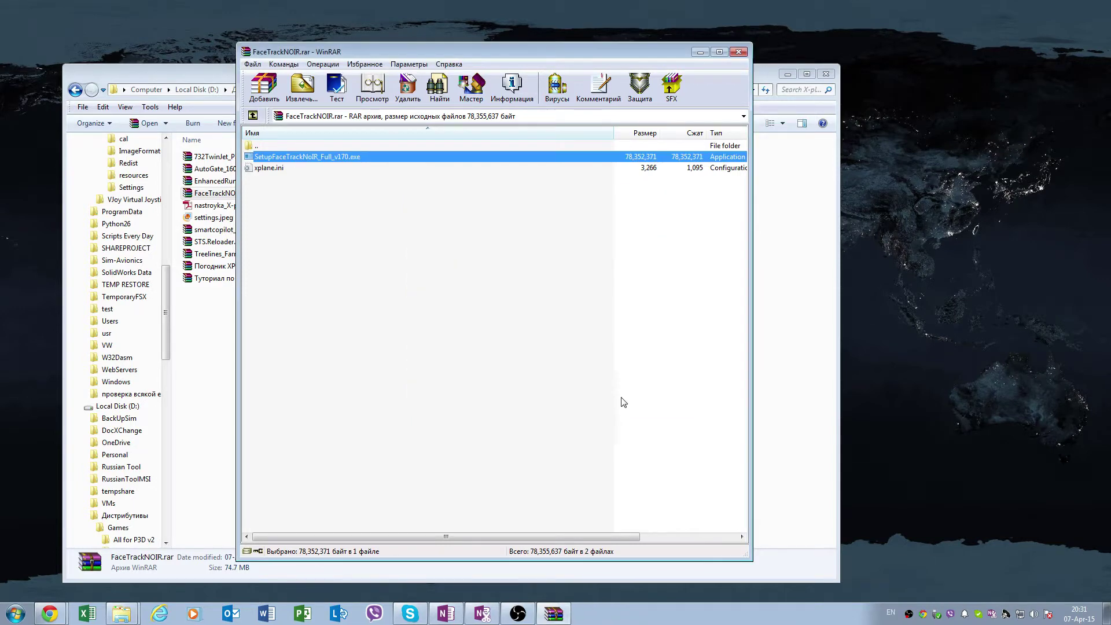
pyautogui.click(737, 53)
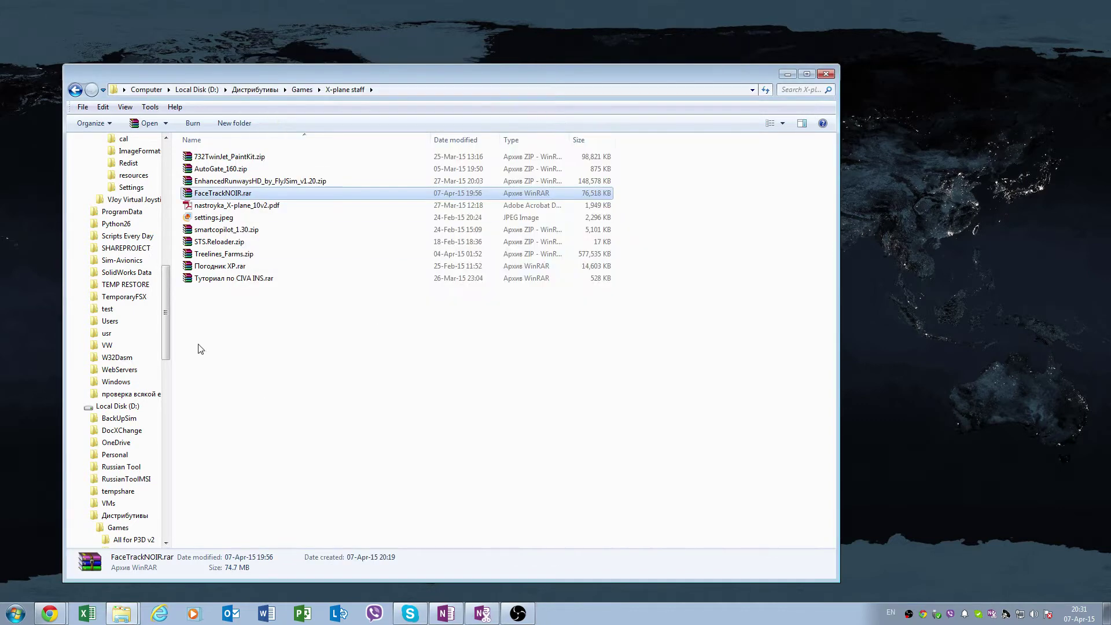
# - Open the Settings folder under C:\Program Files (x86)\Abbequerque Inc\FaceTrackNoIR
pyautogui.moveTo(165, 324); pyautogui.dragTo(167, 201)
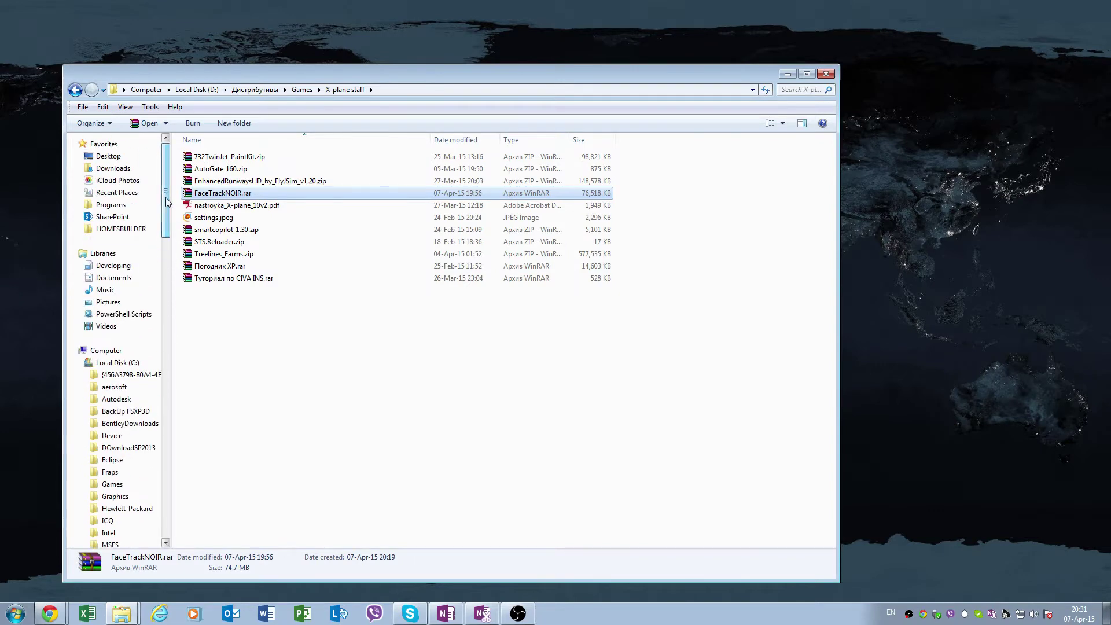
pyautogui.click(116, 363)
pyautogui.doubleClick(255, 401)
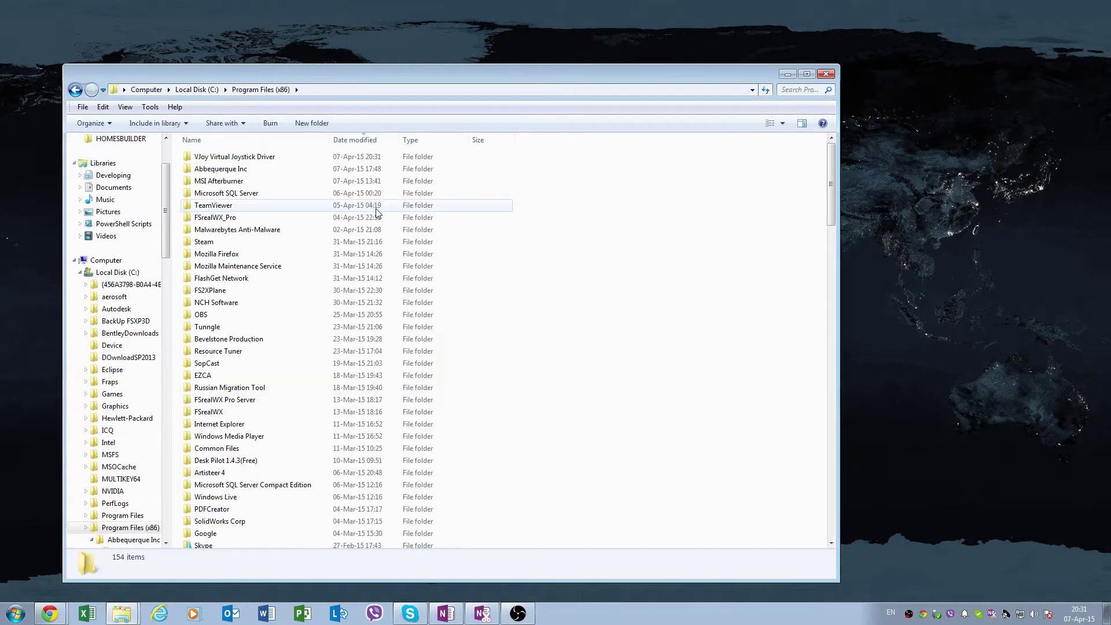
pyautogui.doubleClick(255, 170)
pyautogui.doubleClick(246, 157)
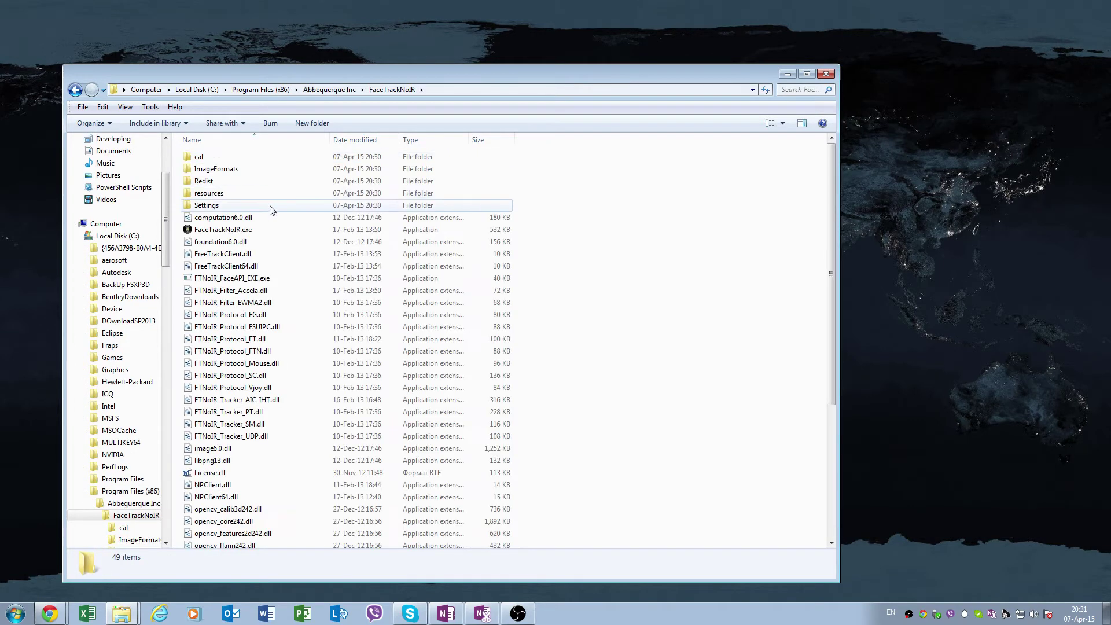
pyautogui.doubleClick(229, 207)
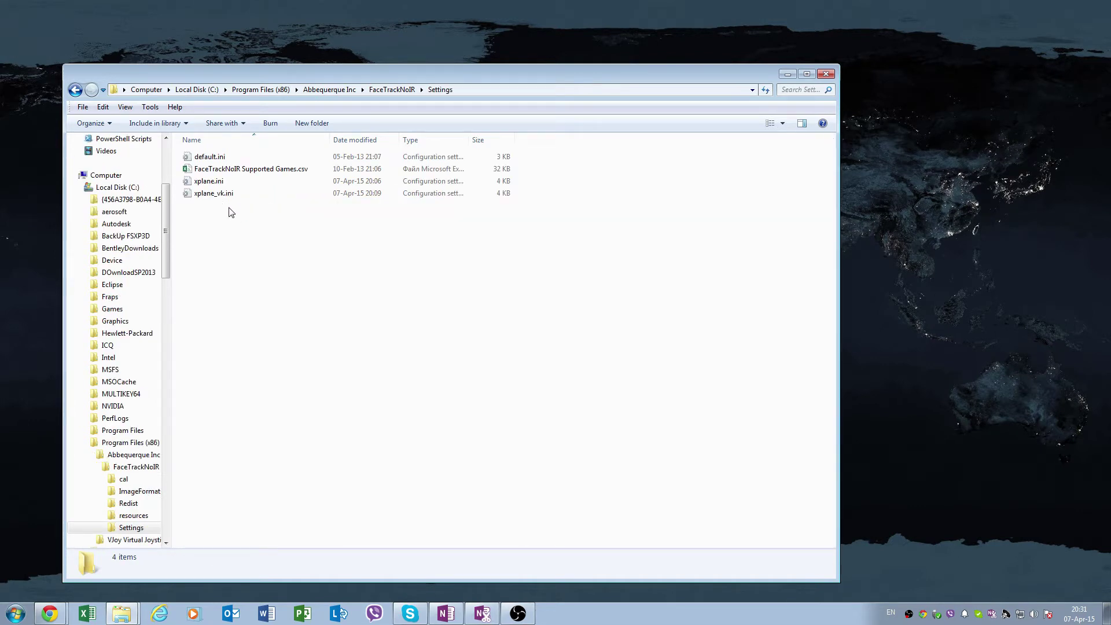
# - Check the xplane.ini and xplane_vk.ini profile files in the Settings folder
pyautogui.click(218, 183)
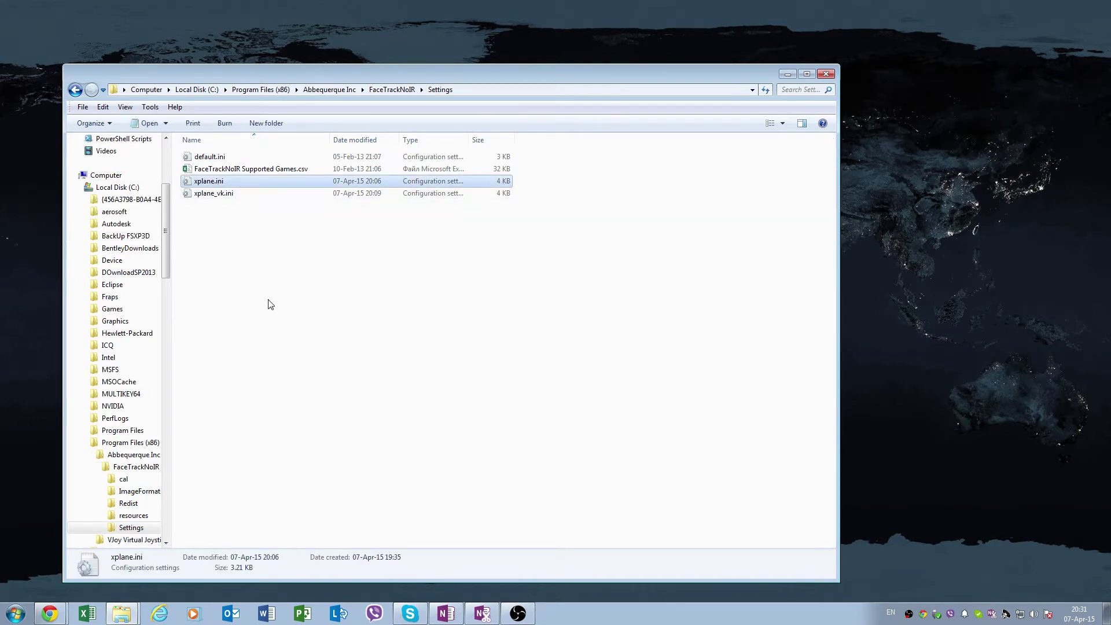
pyautogui.click(228, 194)
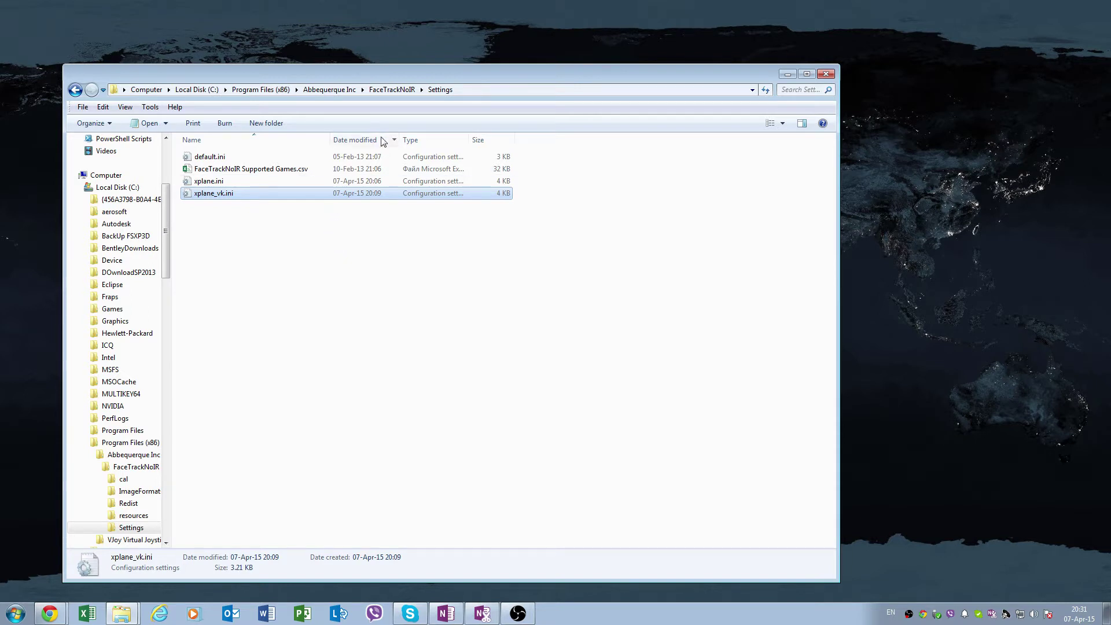
pyautogui.click(242, 180)
pyautogui.click(226, 197)
# - Return to the FaceTrackNoIR program folder and run FaceTrackNoIR.exe as administrator
pyautogui.click(385, 90)
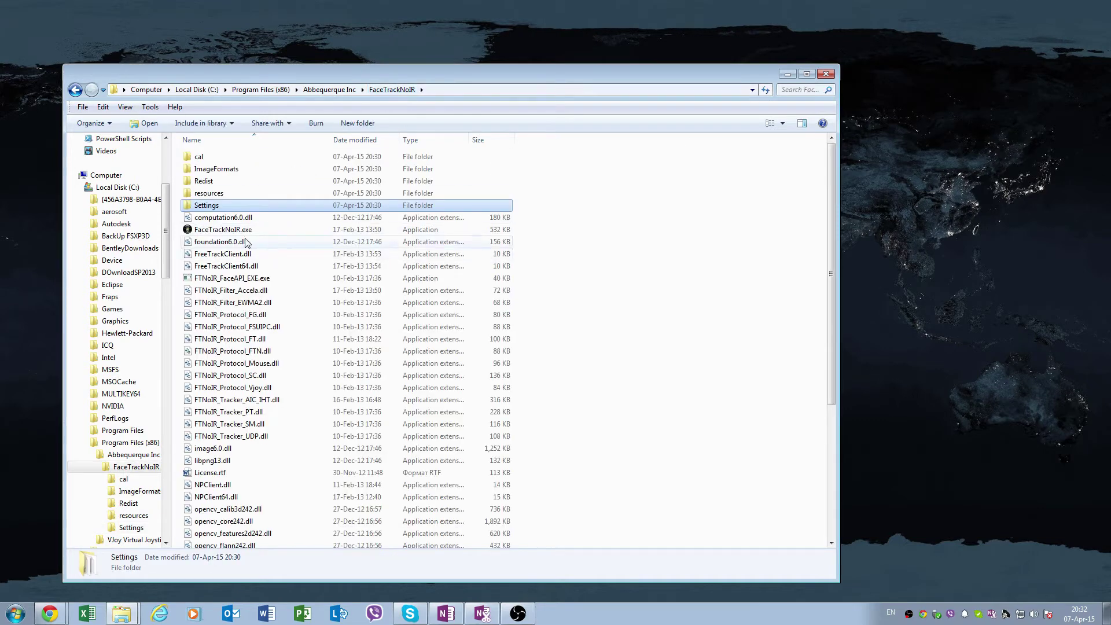
pyautogui.rightClick(231, 230)
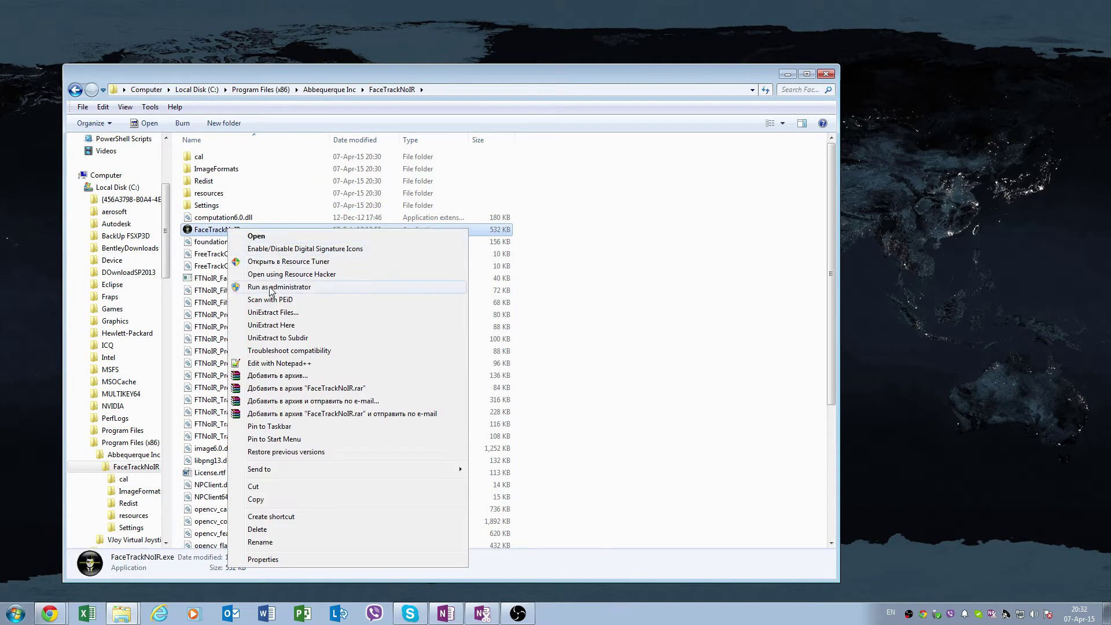
pyautogui.click(271, 288)
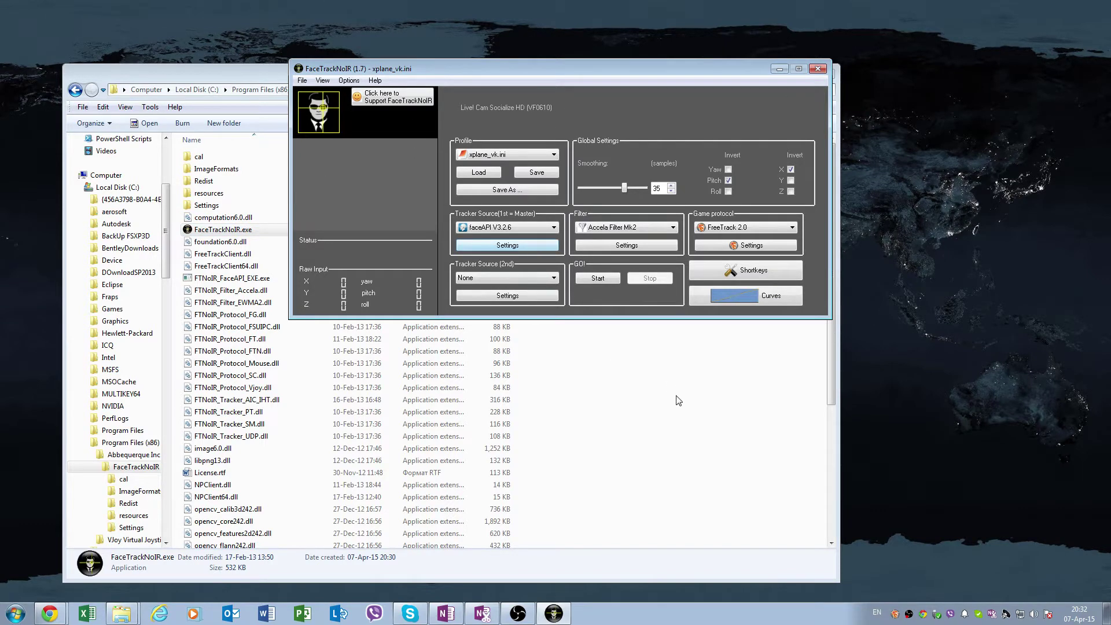
# - Clear the folder window off the desktop and select the xplane_vk.ini profile in FaceTrackNoIR
pyautogui.click(685, 443)
pyautogui.click(824, 80)
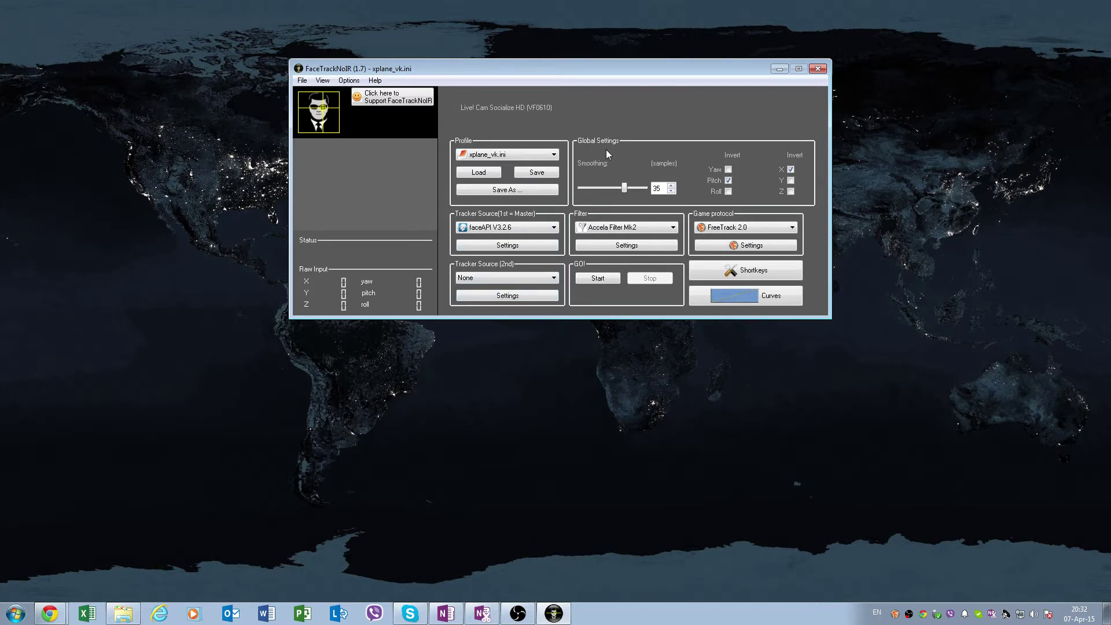
pyautogui.click(550, 155)
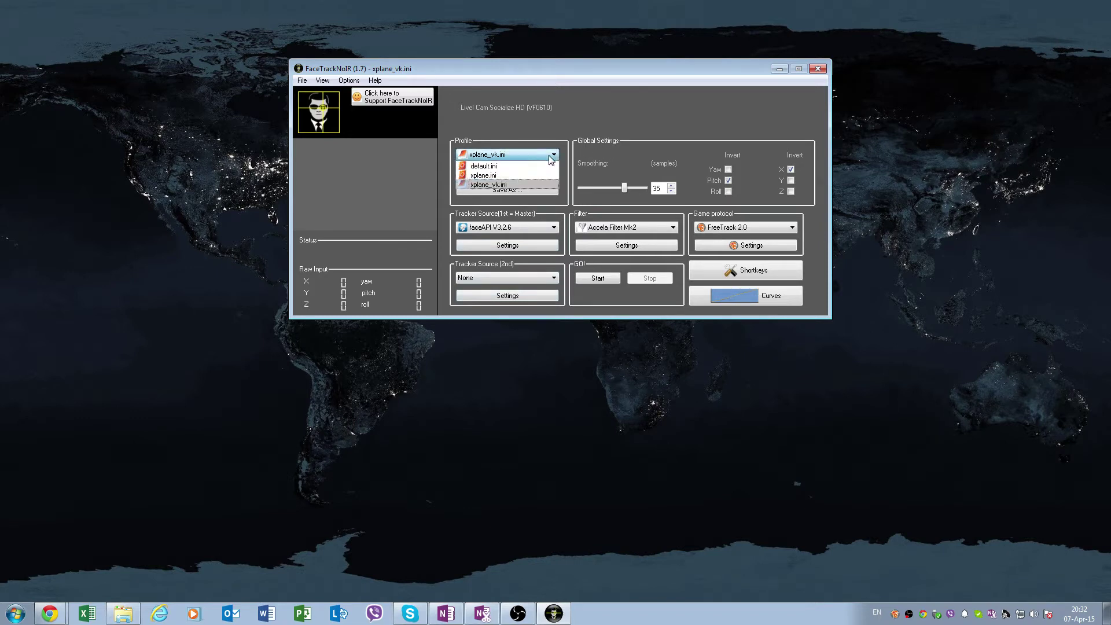
pyautogui.click(492, 184)
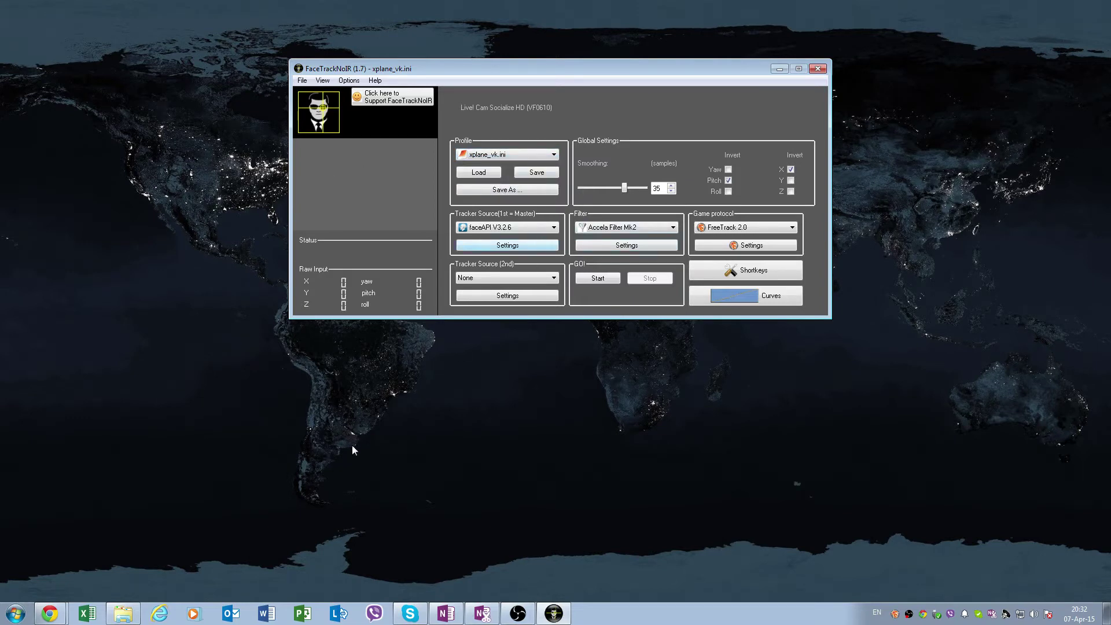
# - Browse to the X-Plane 10 folder on the Data (G:) drive and launch X-Plane.exe
pyautogui.click(8, 616)
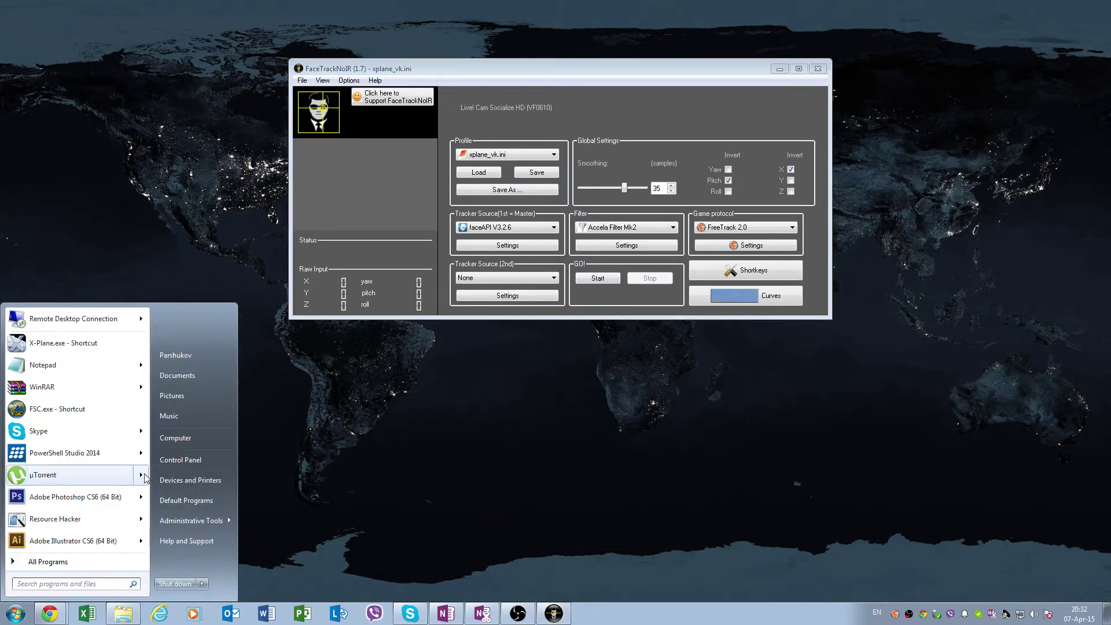
pyautogui.click(183, 440)
pyautogui.doubleClick(547, 163)
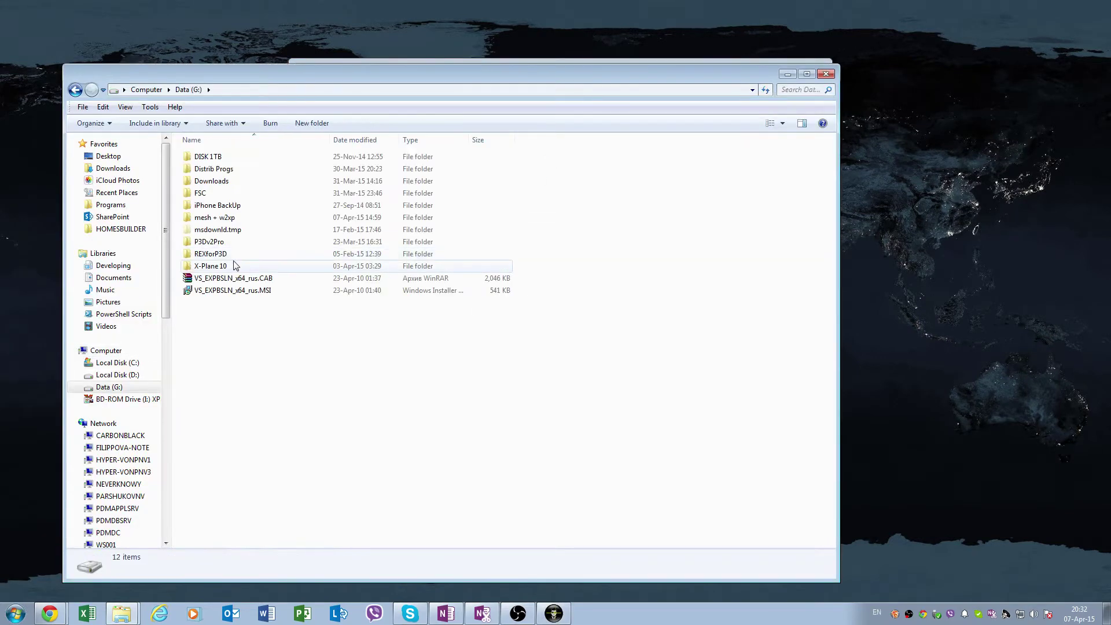
pyautogui.doubleClick(228, 268)
pyautogui.rightClick(224, 365)
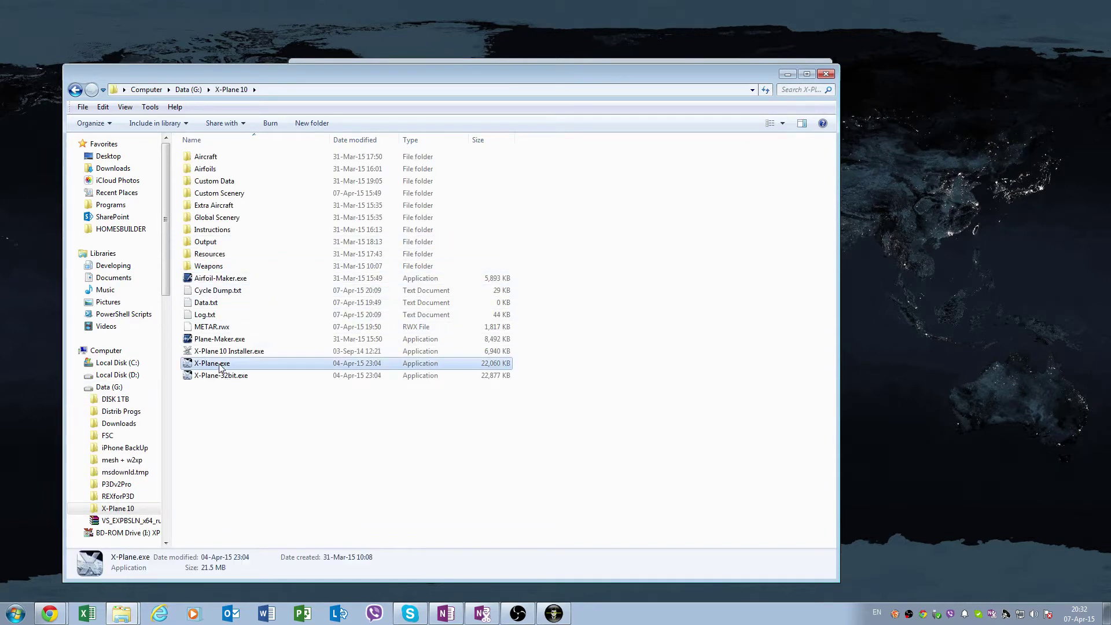
pyautogui.click(279, 86)
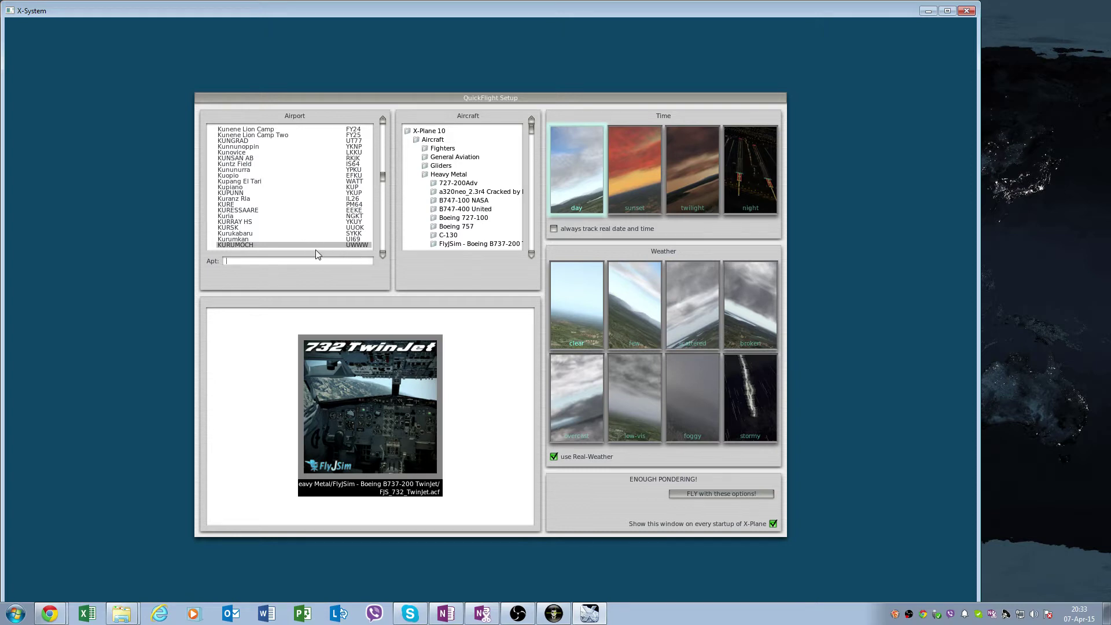
# - Turn off real weather, start the FlyJSim 737-200 flight at Kurumoch with clear weather, and maximize the simulator window
pyautogui.scroll(-3, 508, 223)
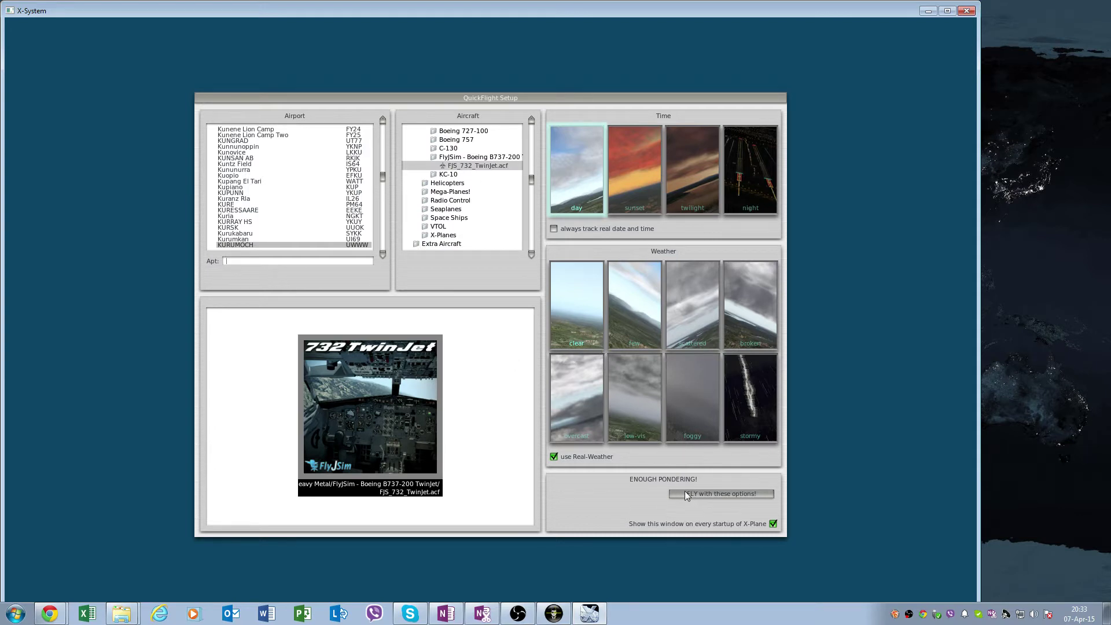
pyautogui.click(553, 456)
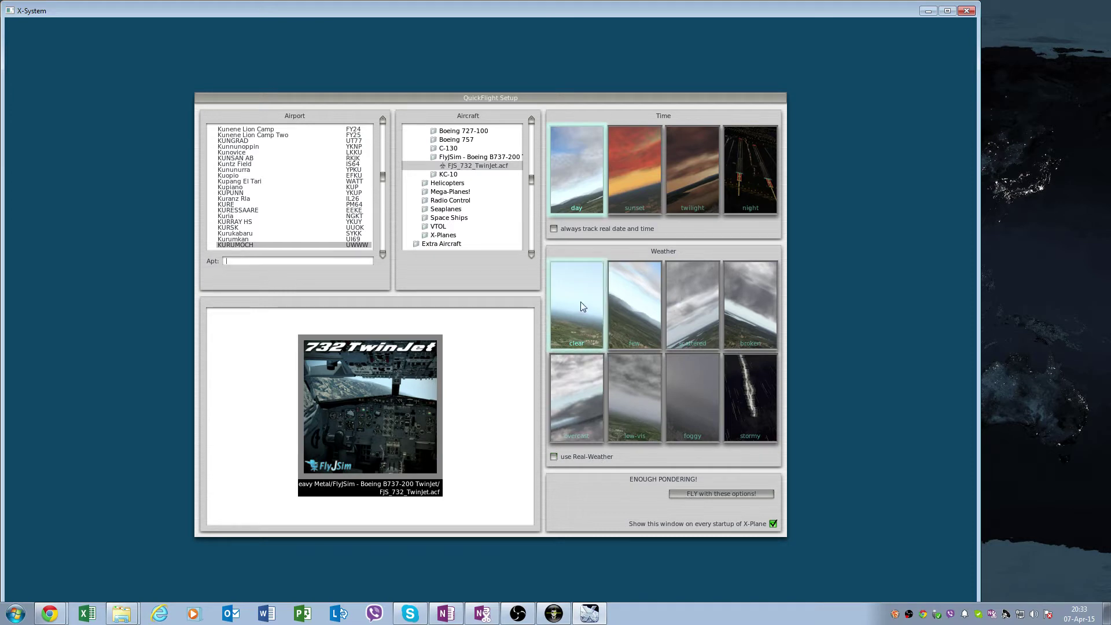
pyautogui.click(687, 496)
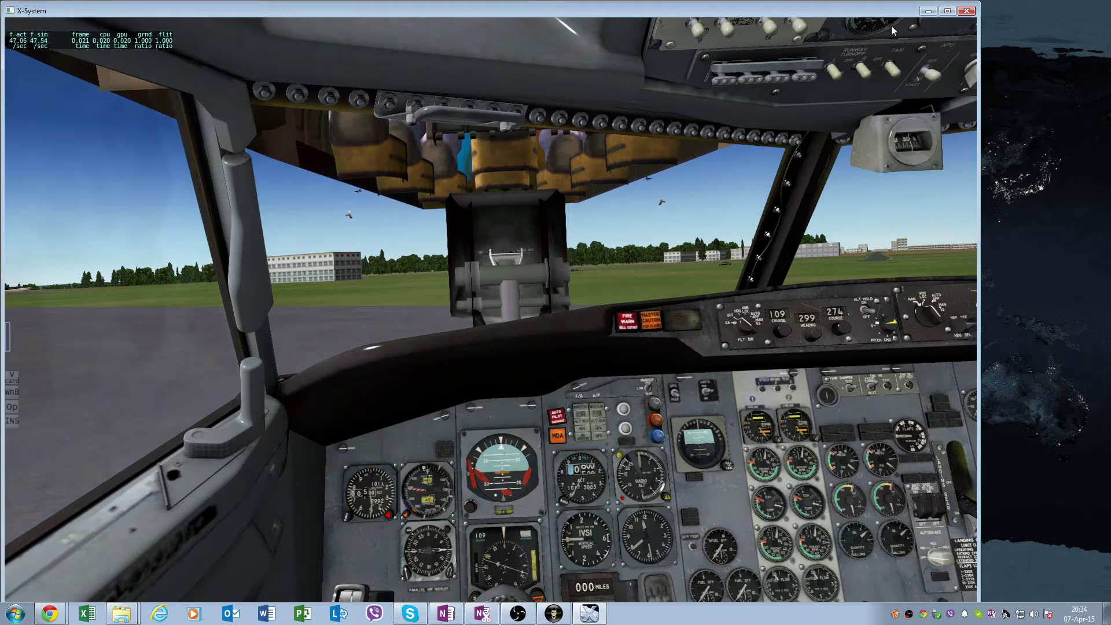
pyautogui.click(945, 11)
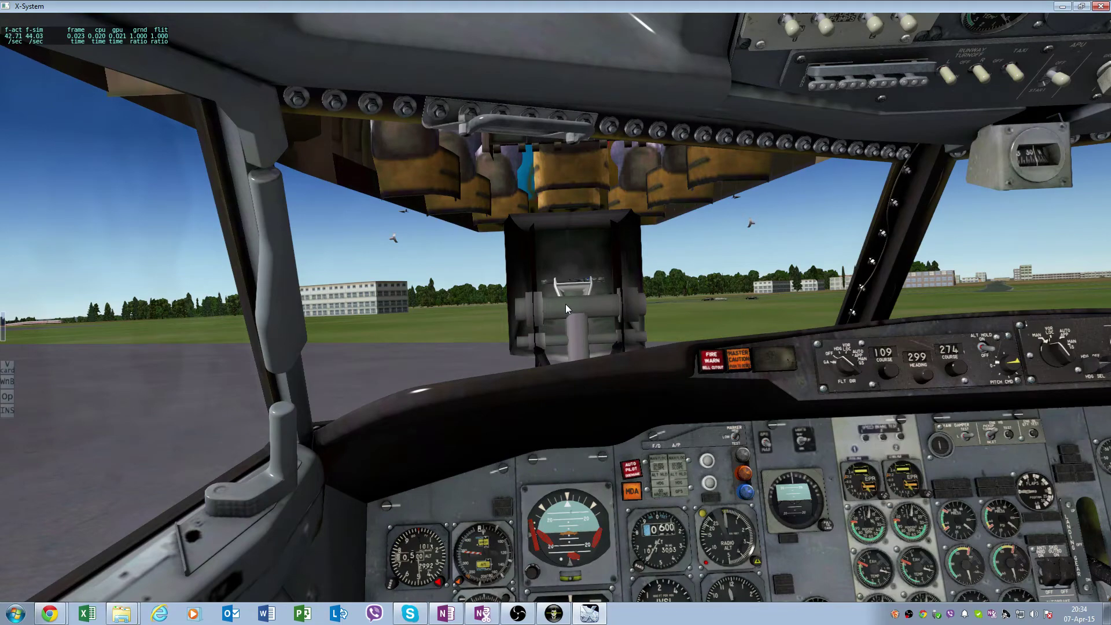
# - Inspect the overlapping planes from outside and set the number of aircraft to 1 in the Other Aircraft settings
pyautogui.hotkey('shift', '8')
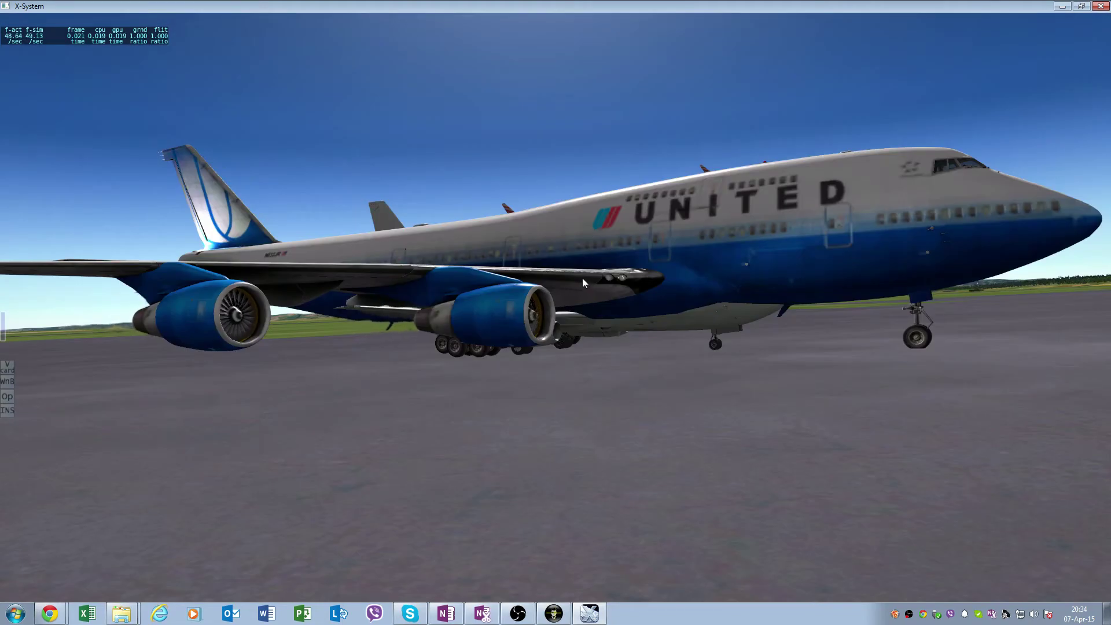
pyautogui.moveTo(574, 297); pyautogui.dragTo(567, 226)
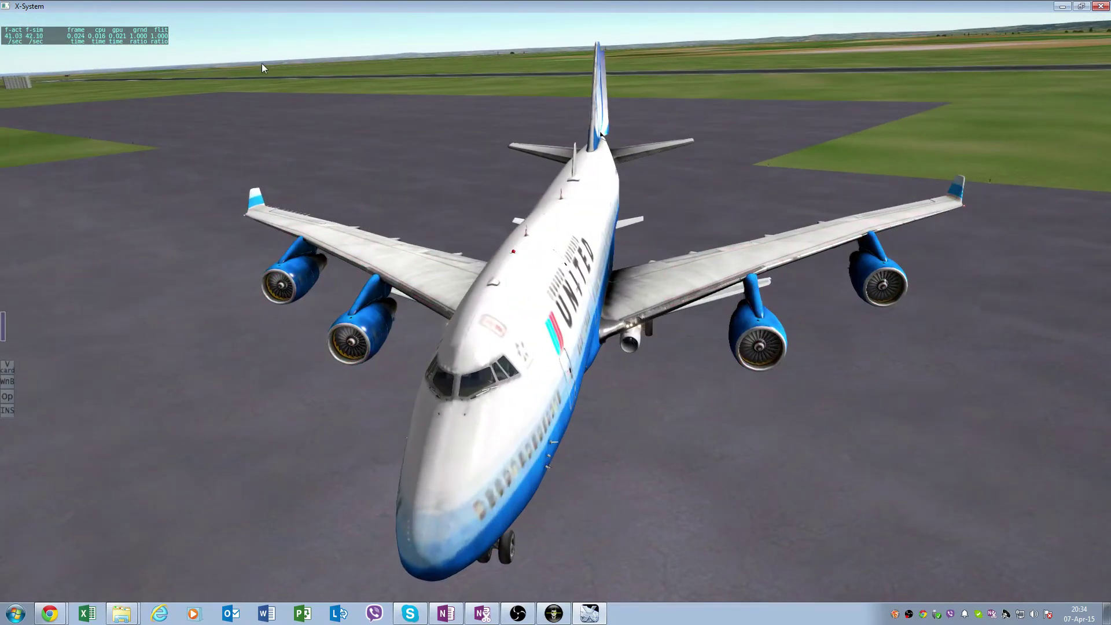
pyautogui.moveTo(200, 18)
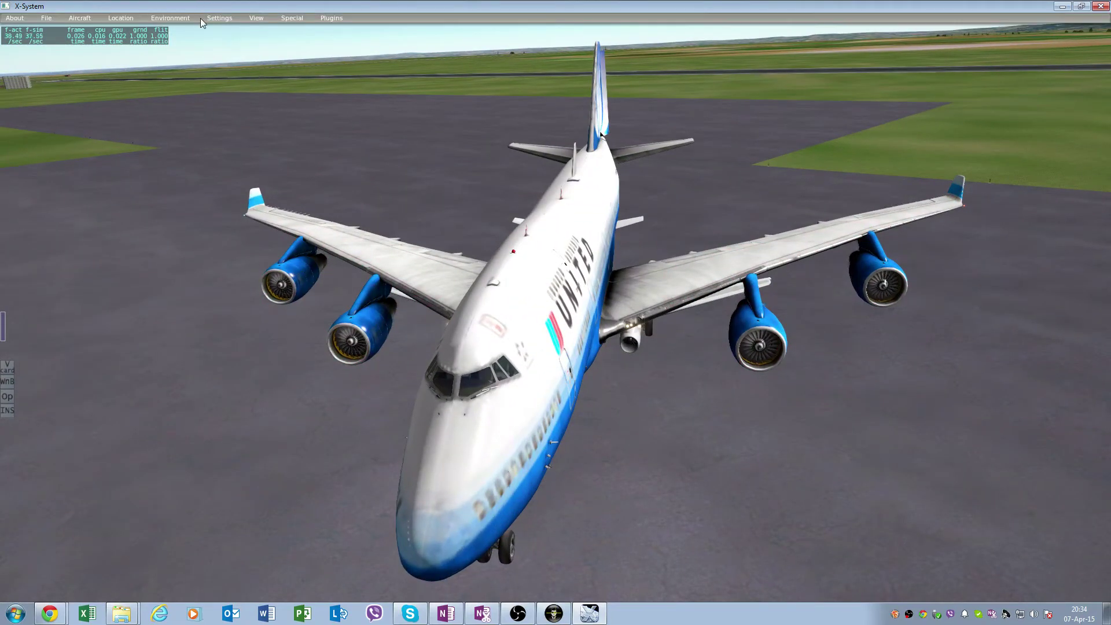
pyautogui.click(170, 18)
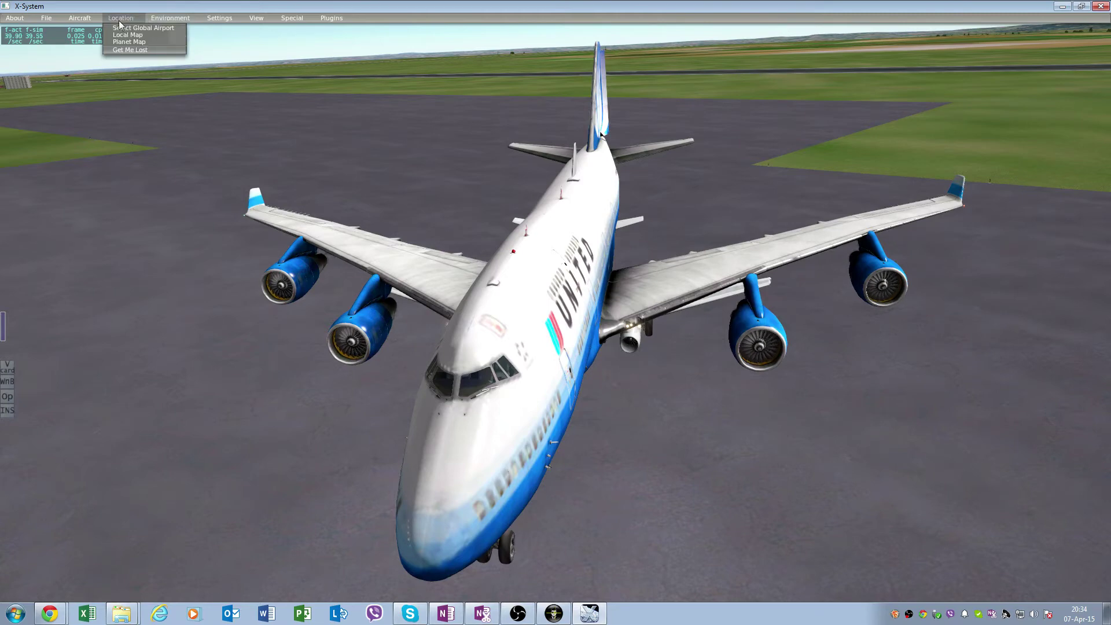
pyautogui.moveTo(93, 18)
pyautogui.click(98, 51)
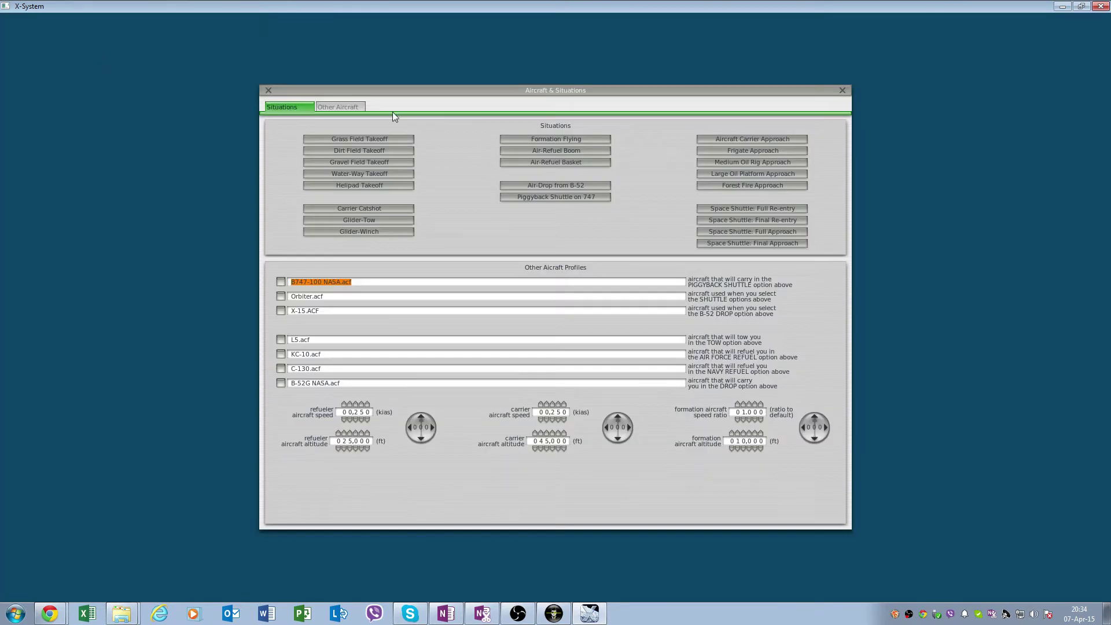
pyautogui.click(349, 108)
pyautogui.click(325, 166)
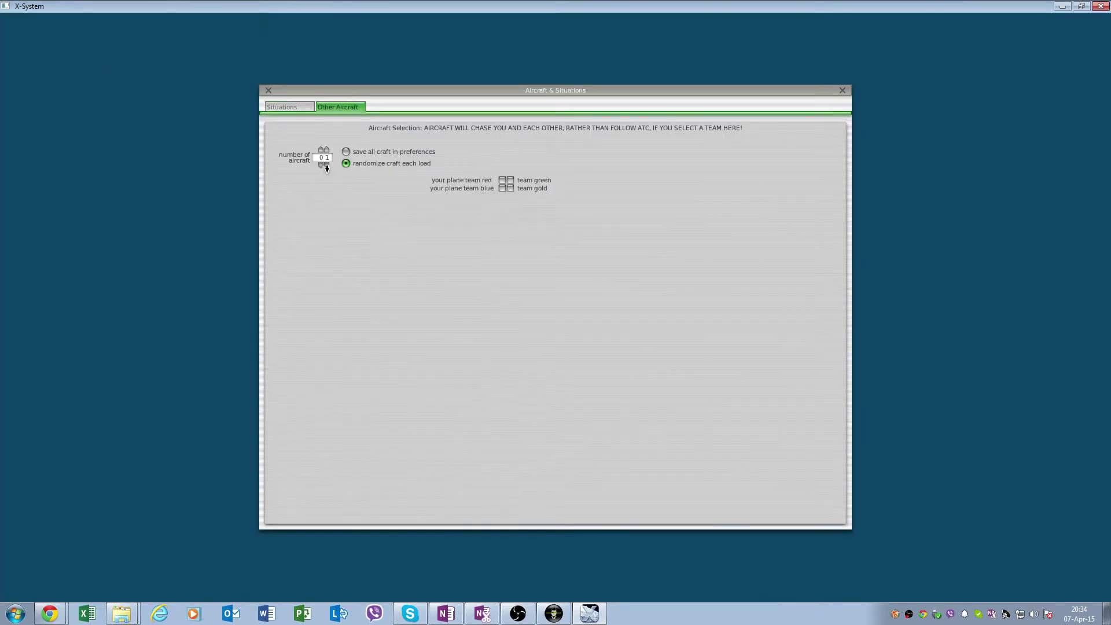
pyautogui.click(842, 90)
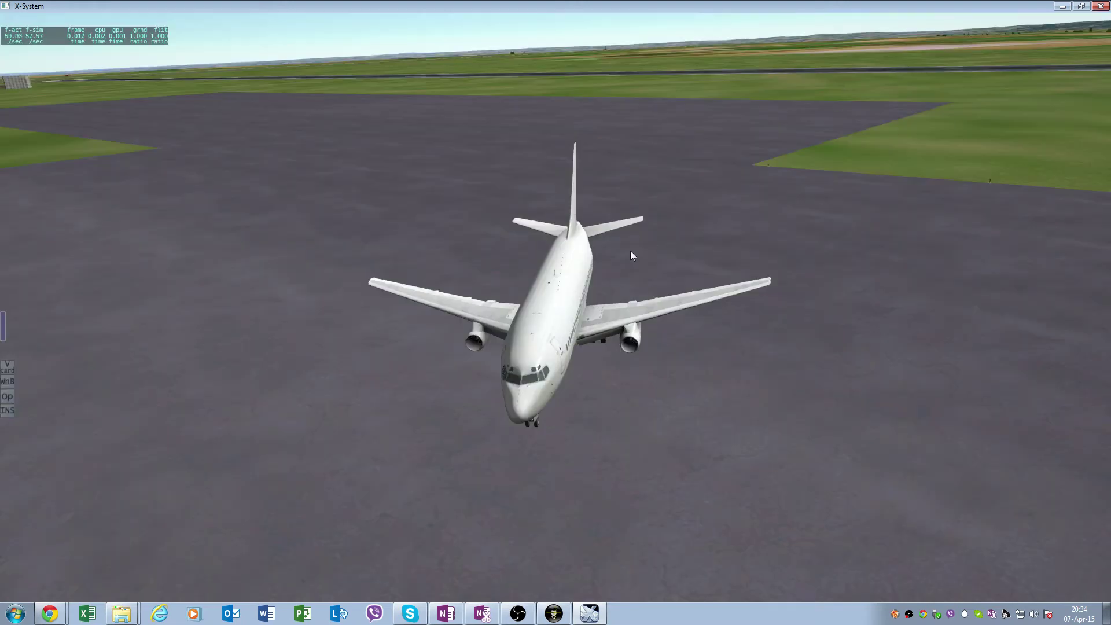
# - Return to the 3-D cockpit view and adjust the viewpoint to face the windshield and instrument panel
pyautogui.hotkey('shift', '9')
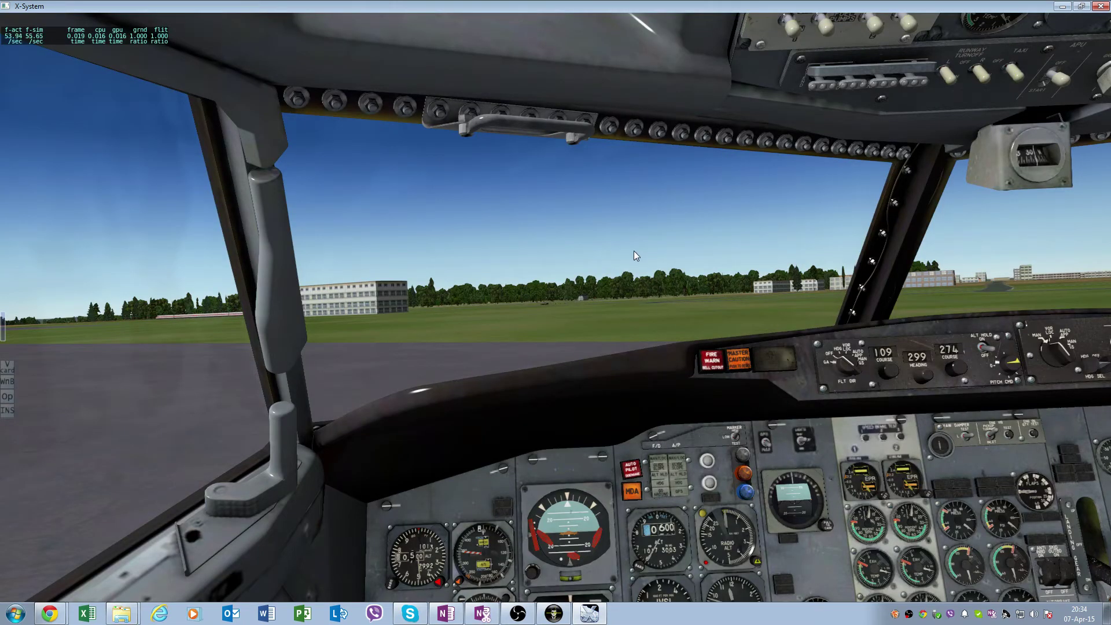
pyautogui.moveTo(634, 251)
pyautogui.mouseDown()
pyautogui.moveTo(557, 273)
pyautogui.moveTo(476, 272)
pyautogui.moveTo(758, 274)
pyautogui.moveTo(586, 270)
pyautogui.moveTo(658, 239)
pyautogui.moveTo(606, 297)
pyautogui.moveTo(644, 269)
pyautogui.mouseUp()
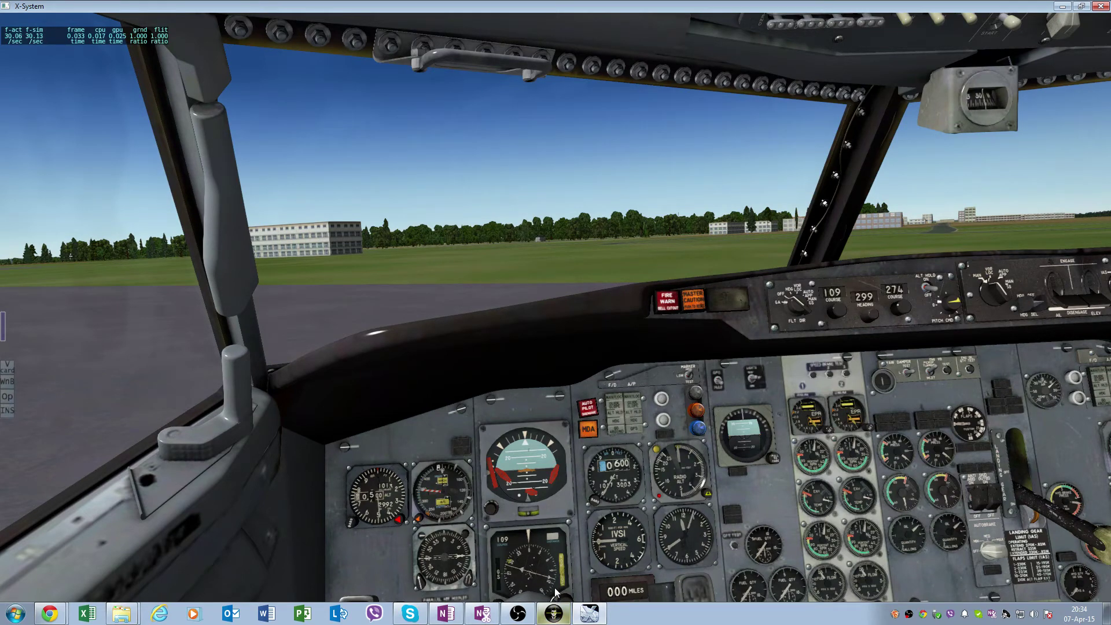
pyautogui.press('q')
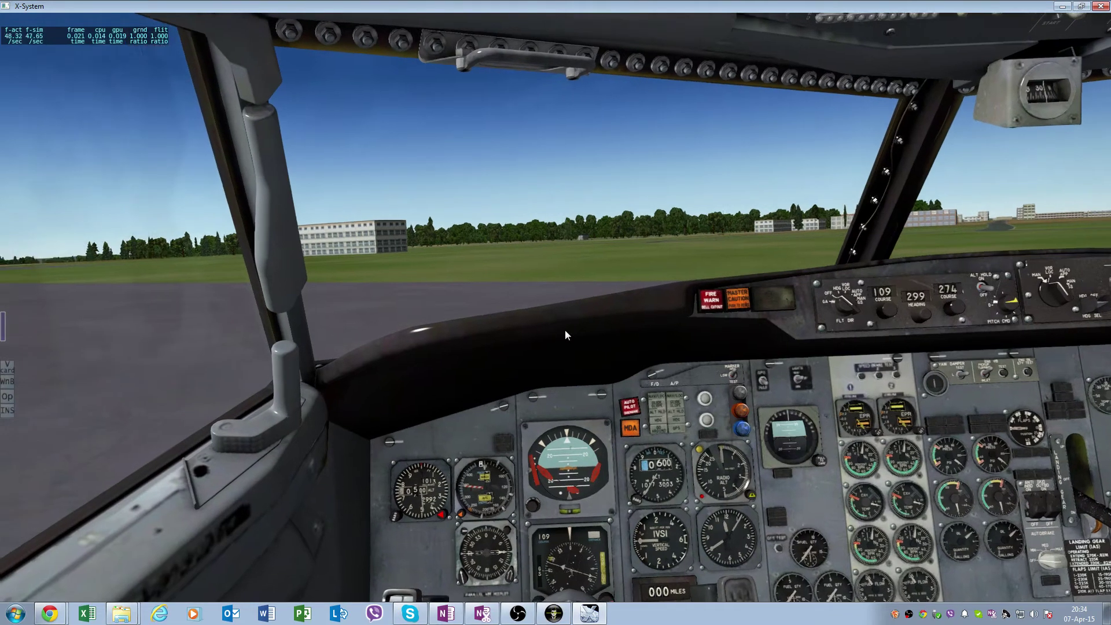
pyautogui.press('r')
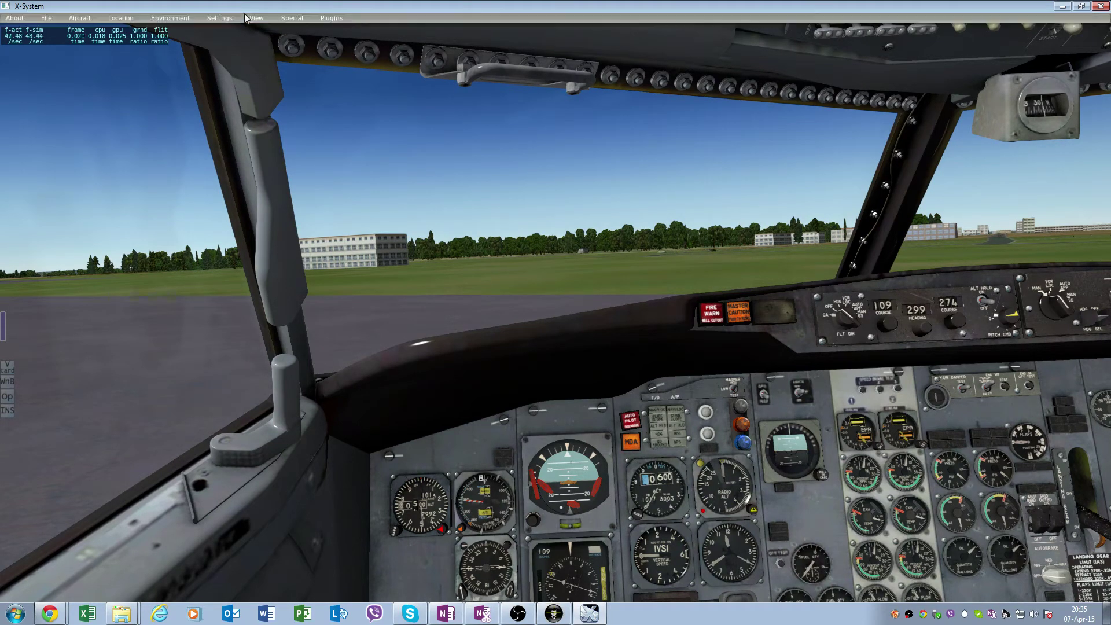
# - Open the Equipment page of the Joystick & Equipment settings to check the Track-IR option for 3-D cockpit views
pyautogui.click(229, 17)
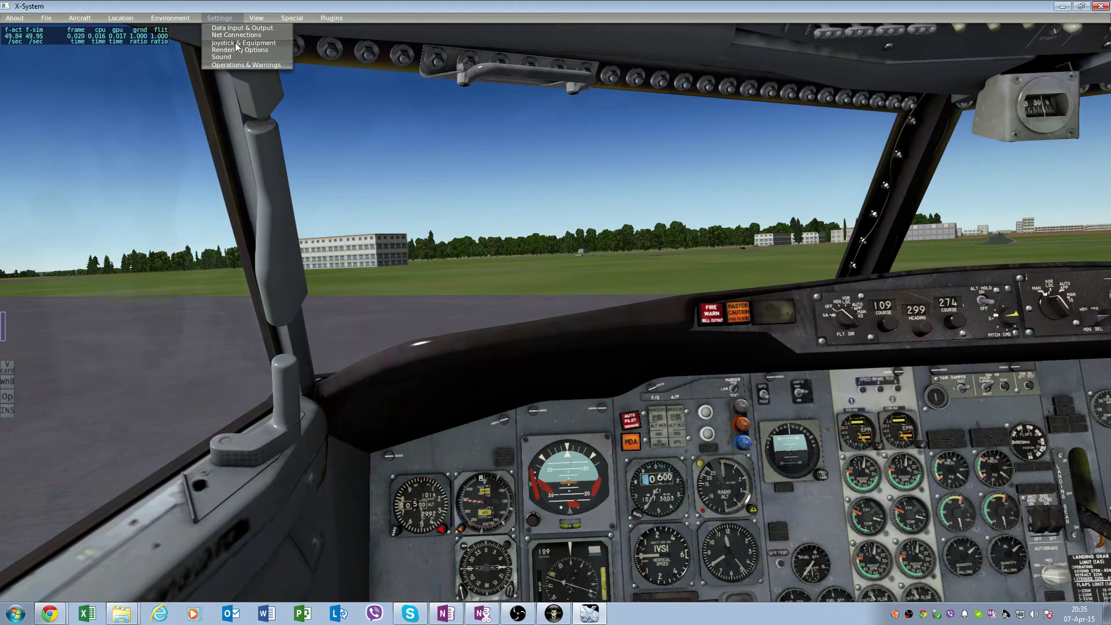
pyautogui.click(236, 43)
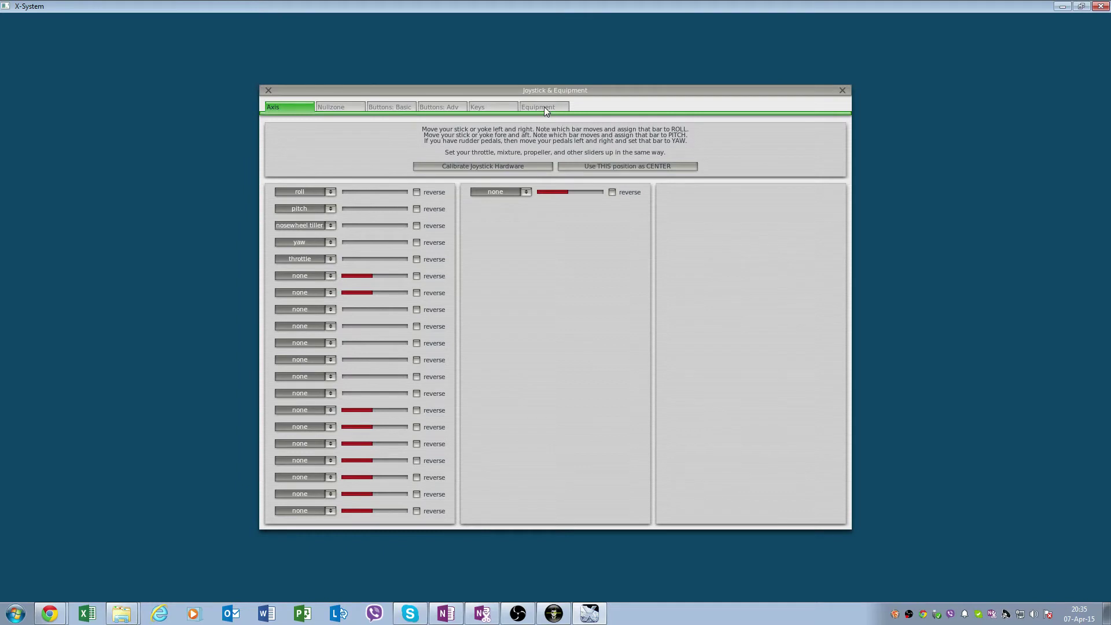
pyautogui.click(544, 107)
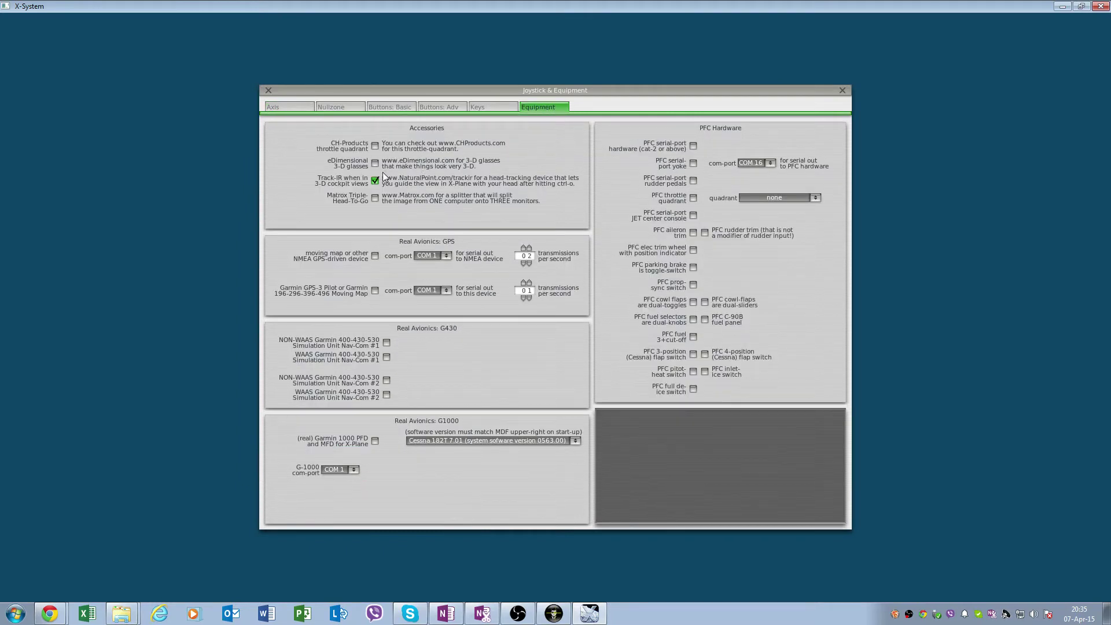